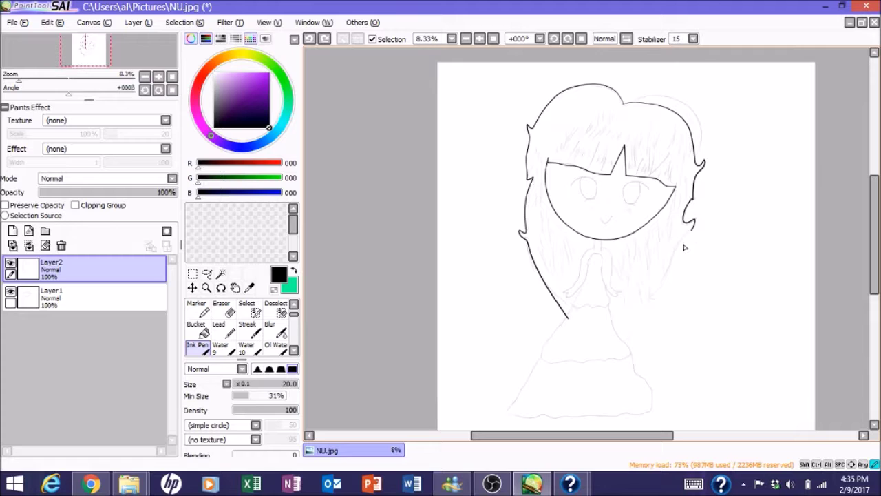
# - Undo the last stroke of the right hair outline and set the Lead tool to 60% min size and density 100
pyautogui.hotkey('ctrl', 'z')
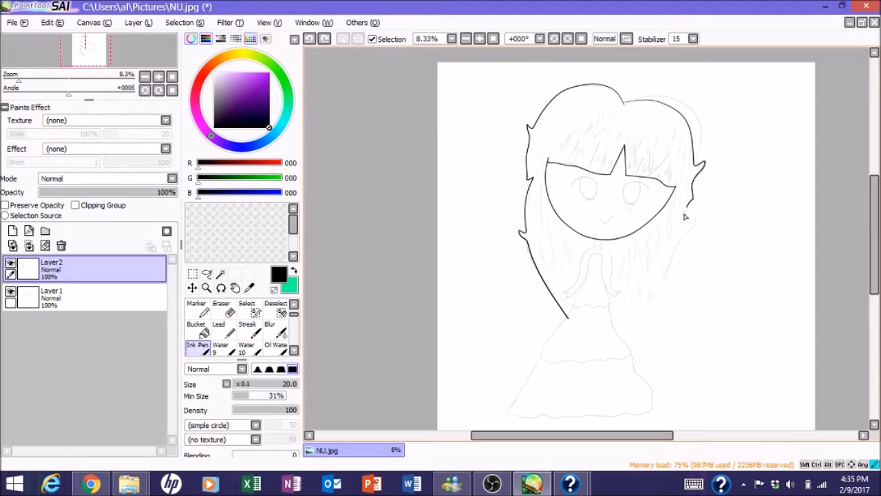
pyautogui.scroll(3, 698, 142)
pyautogui.doubleClick(218, 329)
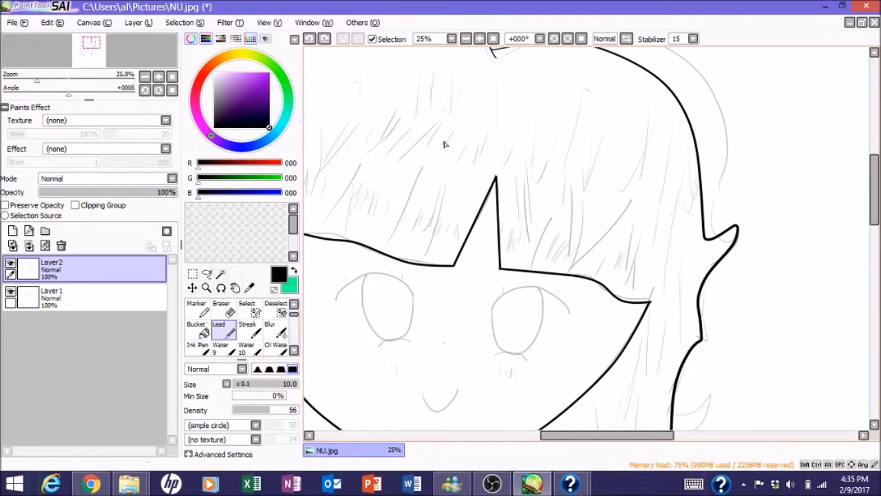
pyautogui.press('Return')
# - Ink long thin strand lines in the left half of the bangs with the Lead tool, following the sketch
pyautogui.moveTo(377, 244); pyautogui.dragTo(422, 166)
pyautogui.hotkey('ctrl', 'z')
pyautogui.moveTo(388, 254); pyautogui.dragTo(421, 167)
pyautogui.hotkey('ctrl', 'z')
pyautogui.moveTo(421, 257); pyautogui.dragTo(449, 166)
pyautogui.hotkey('ctrl', 'z')
pyautogui.moveTo(382, 251); pyautogui.dragTo(433, 183)
pyautogui.moveTo(379, 158); pyautogui.dragTo(523, 158)
pyautogui.moveTo(523, 152); pyautogui.dragTo(463, 228)
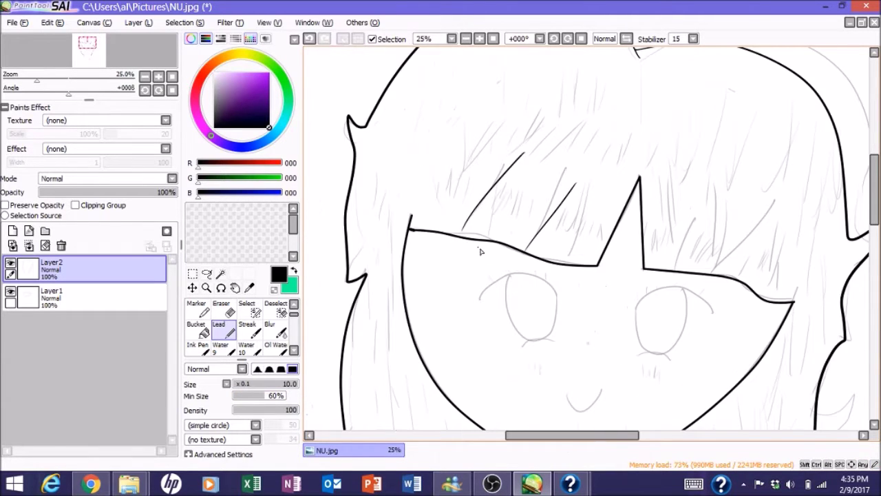
# - Add long strand lines to the bangs on both sides of the parting, mainly over the right half
pyautogui.moveTo(576, 435); pyautogui.dragTo(621, 435)
pyautogui.moveTo(515, 191)
pyautogui.mouseDown()
pyautogui.moveTo(487, 269)
pyautogui.moveTo(530, 262)
pyautogui.mouseUp()
pyautogui.hotkey('ctrl', 'z')
pyautogui.press('n')
pyautogui.moveTo(536, 200); pyautogui.dragTo(530, 270)
pyautogui.moveTo(586, 200); pyautogui.dragTo(524, 274)
pyautogui.scroll(1, 525, 274)
pyautogui.press('b')
pyautogui.moveTo(398, 182); pyautogui.dragTo(381, 258)
pyautogui.moveTo(478, 187); pyautogui.dragTo(475, 266)
pyautogui.moveTo(533, 199); pyautogui.dragTo(521, 264)
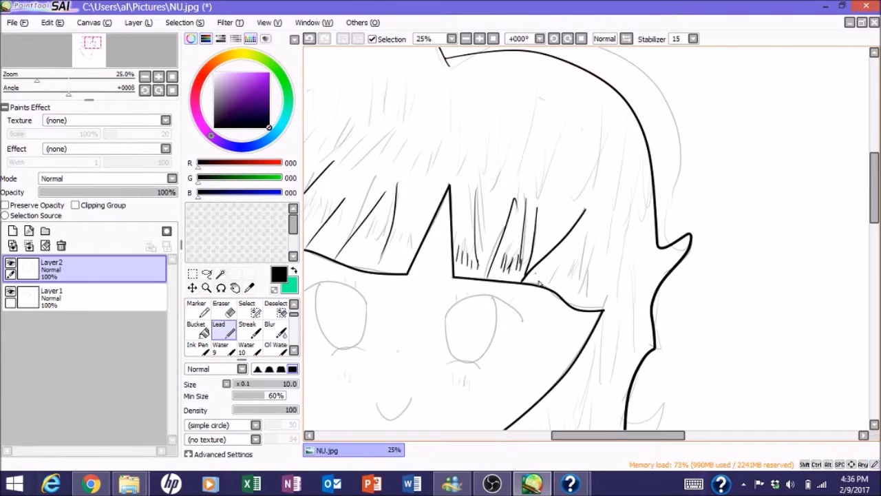
# - Add short hatch strokes along the fringe and thin strand lines across the crown and down both sides of the hair
pyautogui.moveTo(572, 435); pyautogui.dragTo(534, 435)
pyautogui.moveTo(537, 233); pyautogui.dragTo(522, 250)
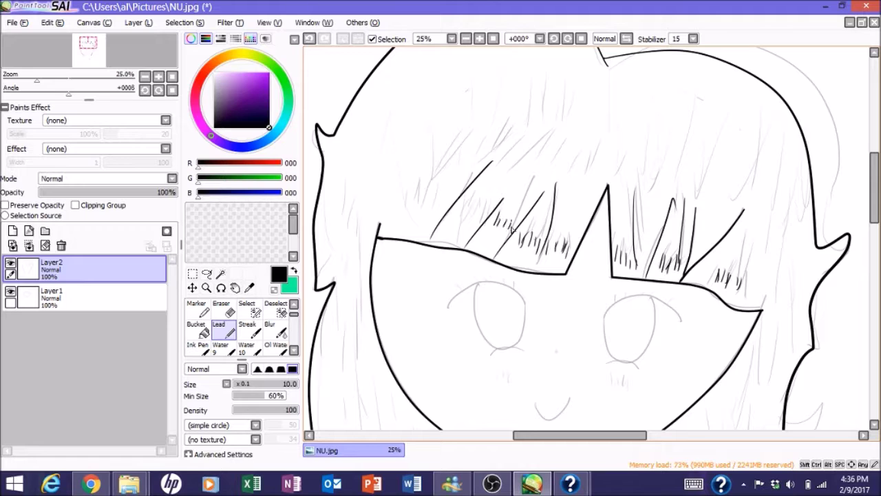
pyautogui.hotkey('ctrl', 'z')
pyautogui.moveTo(529, 153); pyautogui.dragTo(528, 166)
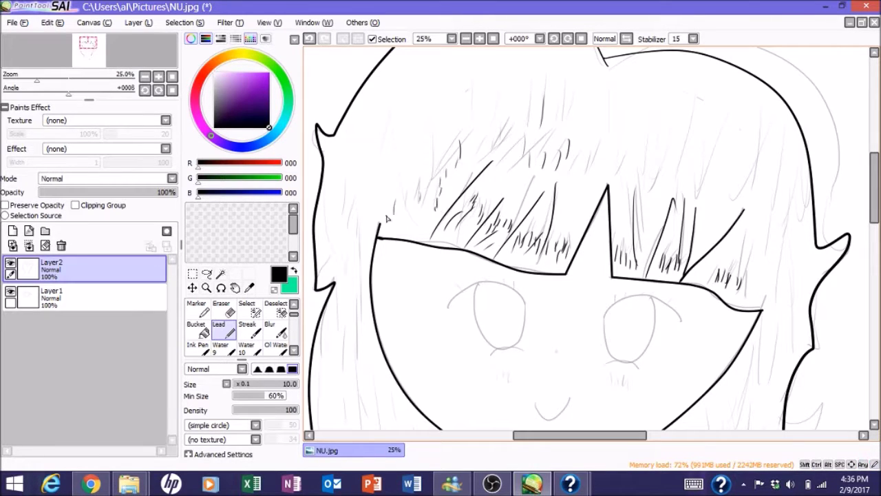
pyautogui.scroll(-3, 387, 219)
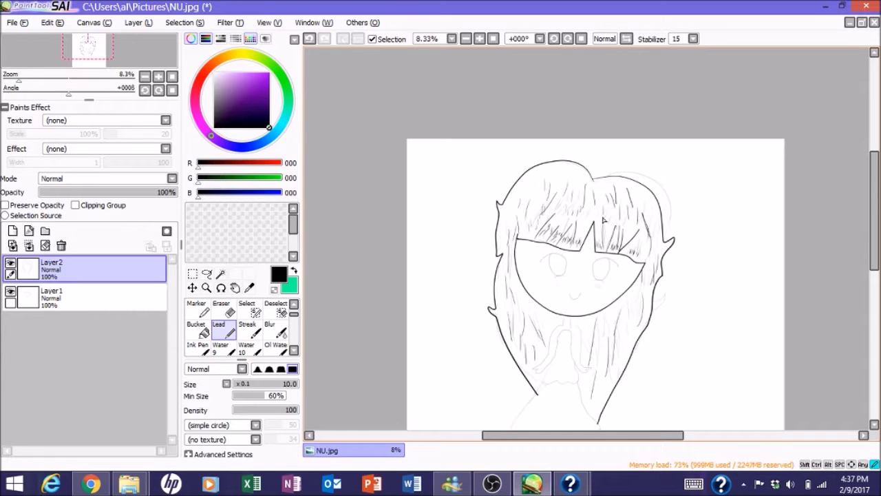
# - Reduce Layer1's opacity to 51% and make Layer2 the active layer again
pyautogui.scroll(-2, 595, 275)
pyautogui.click(69, 296)
pyautogui.moveTo(130, 192)
pyautogui.mouseDown()
pyautogui.moveTo(67, 192)
pyautogui.moveTo(109, 192)
pyautogui.mouseUp()
pyautogui.click(83, 268)
pyautogui.click(114, 298)
pyautogui.click(124, 276)
# - Trace the face outline and the lower edge of the bangs on Layer2 with the size 20 Ink Pen
pyautogui.scroll(1, 482, 240)
pyautogui.click(198, 348)
pyautogui.moveTo(481, 151); pyautogui.dragTo(493, 224)
pyautogui.hotkey('ctrl', 'z')
pyautogui.moveTo(639, 244)
pyautogui.mouseDown()
pyautogui.moveTo(480, 154)
pyautogui.moveTo(477, 193)
pyautogui.moveTo(553, 281)
pyautogui.moveTo(672, 198)
pyautogui.mouseUp()
pyautogui.hotkey('ctrl', 'z')
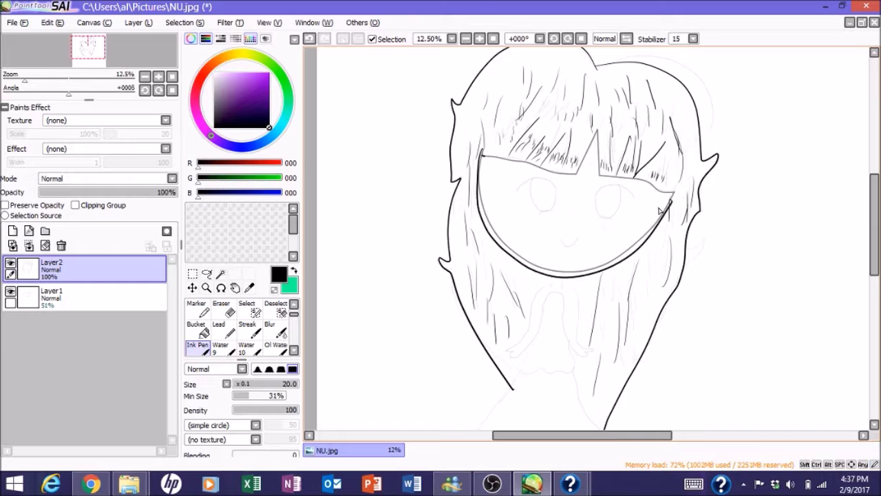
pyautogui.hotkey('ctrl', 'z')
pyautogui.moveTo(480, 150)
pyautogui.mouseDown()
pyautogui.moveTo(555, 273)
pyautogui.moveTo(681, 199)
pyautogui.moveTo(549, 271)
pyautogui.moveTo(484, 152)
pyautogui.mouseUp()
pyautogui.hotkey('ctrl', 'z')
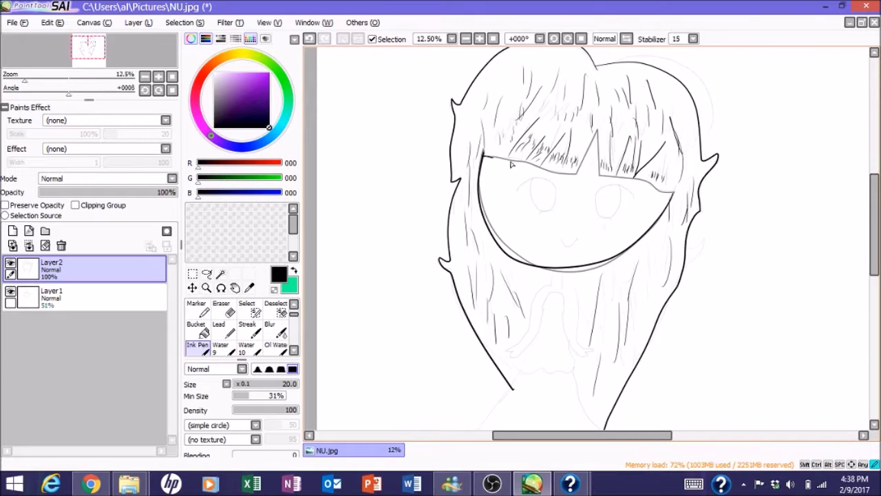
pyautogui.moveTo(605, 180); pyautogui.dragTo(678, 200)
# - Set Layer1's opacity to 69% and return to Layer2
pyautogui.click(77, 299)
pyautogui.moveTo(108, 192); pyautogui.dragTo(134, 192)
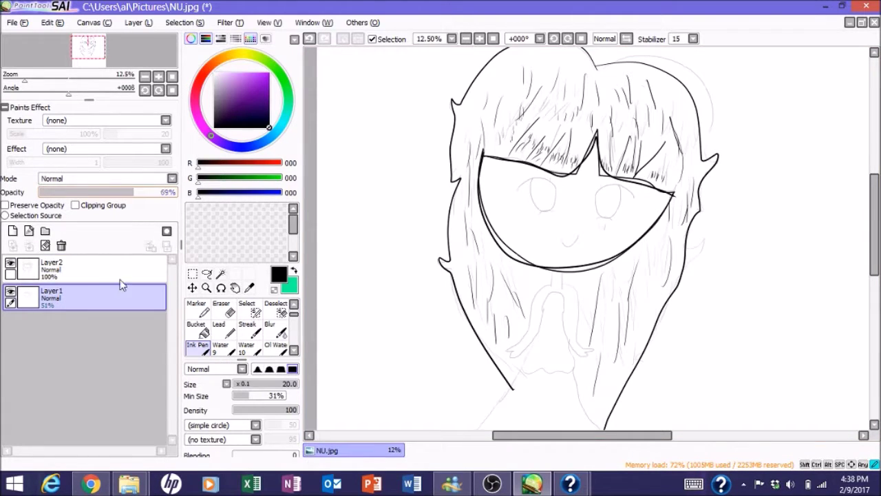
pyautogui.click(77, 268)
# - Erase the lower-left face line with a size 65 eraser at 93% min size and redraw it with the Ink Pen
pyautogui.press('e')
pyautogui.click(276, 383)
pyautogui.moveTo(264, 397); pyautogui.dragTo(282, 398)
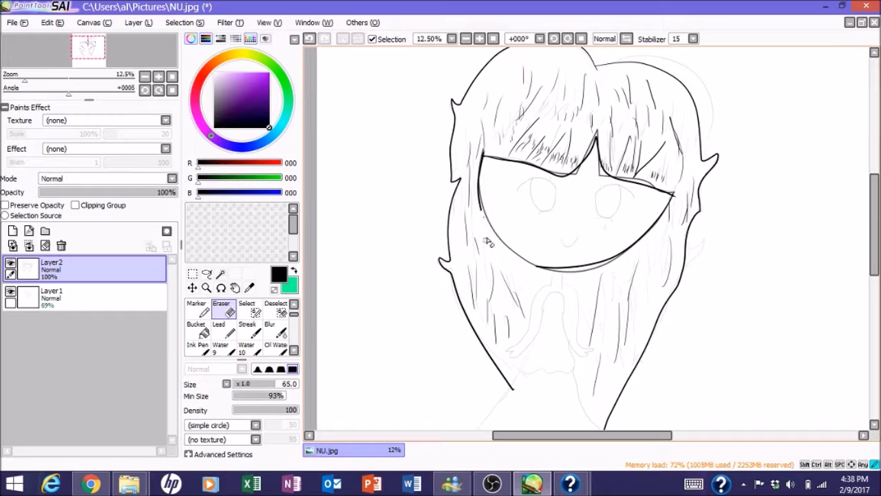
pyautogui.press('n')
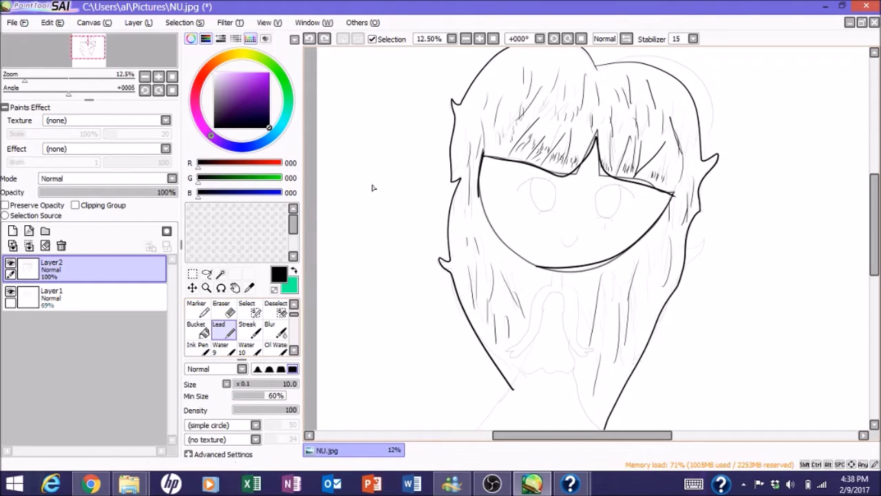
pyautogui.press('n')
pyautogui.hotkey('ctrl', 'z')
pyautogui.moveTo(532, 267); pyautogui.dragTo(514, 253)
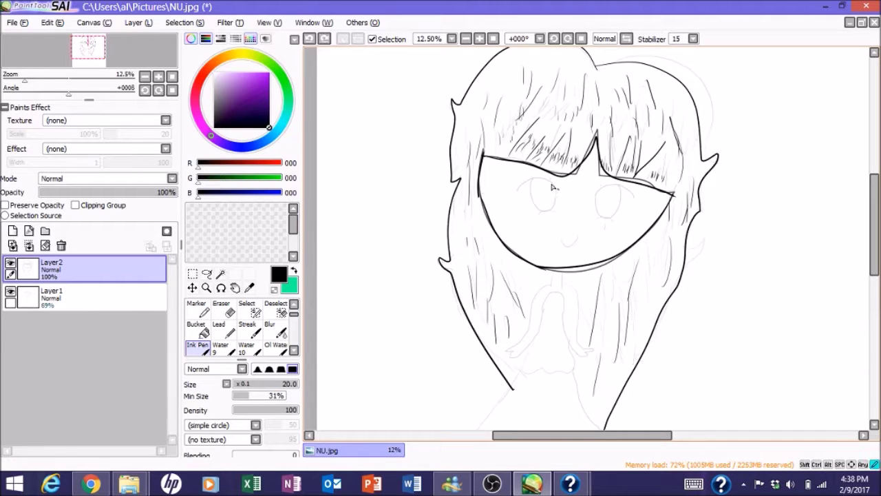
# - Ink both eyes with lashes and lower lids, and add the blush marks on the cheeks
pyautogui.moveTo(539, 181); pyautogui.dragTo(559, 194)
pyautogui.moveTo(596, 198); pyautogui.dragTo(623, 183)
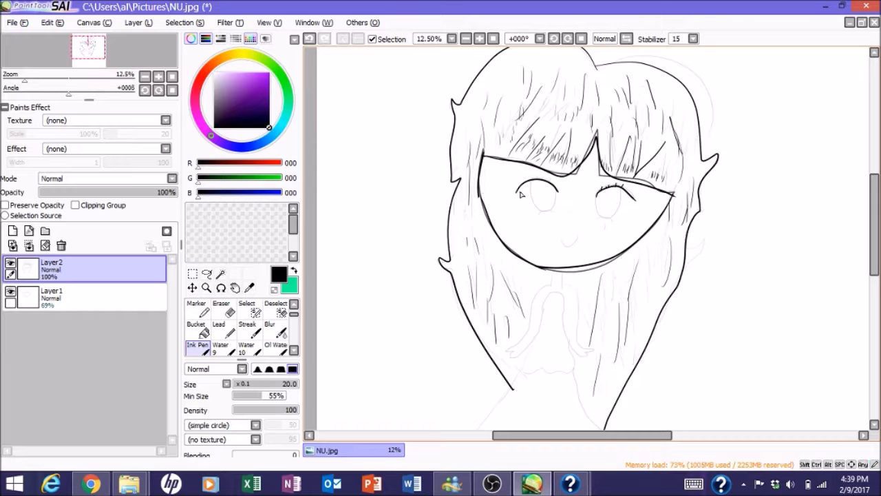
pyautogui.moveTo(537, 180); pyautogui.dragTo(555, 188)
pyautogui.moveTo(625, 199); pyautogui.dragTo(609, 219)
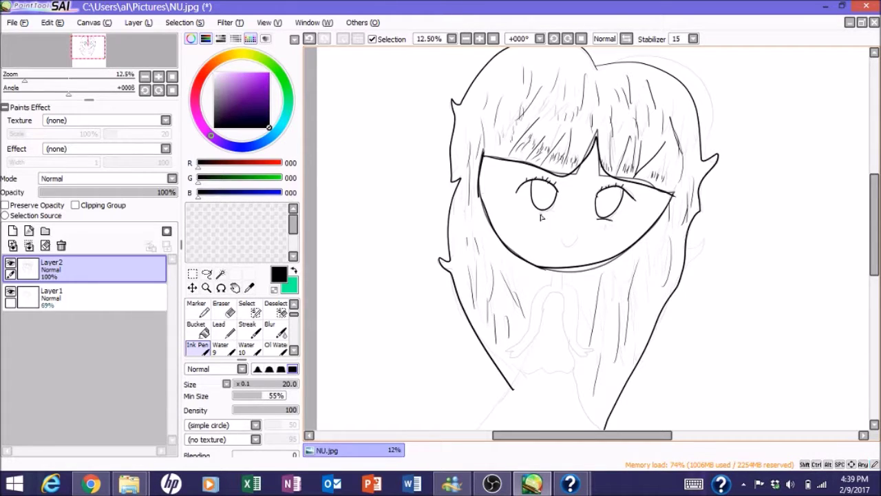
pyautogui.moveTo(541, 225); pyautogui.dragTo(544, 231)
# - Ink the left side of the neck and the left arm and hand
pyautogui.scroll(-3, 553, 190)
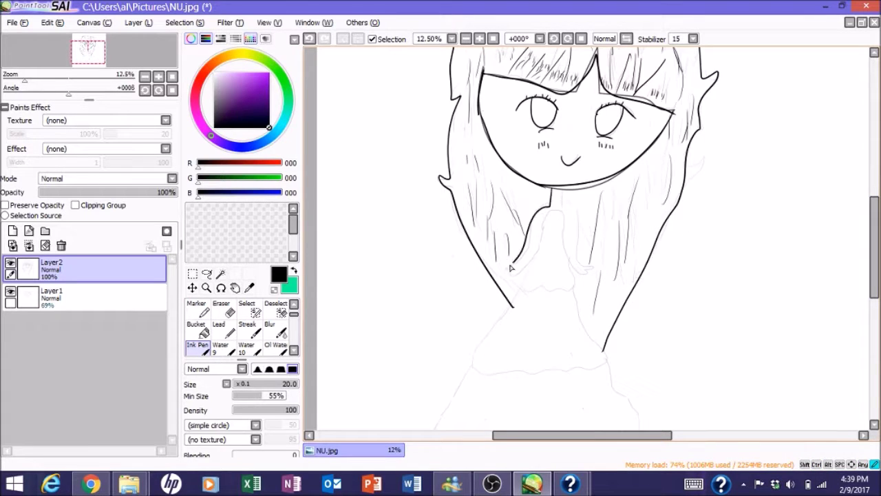
pyautogui.hotkey('ctrl', 'z')
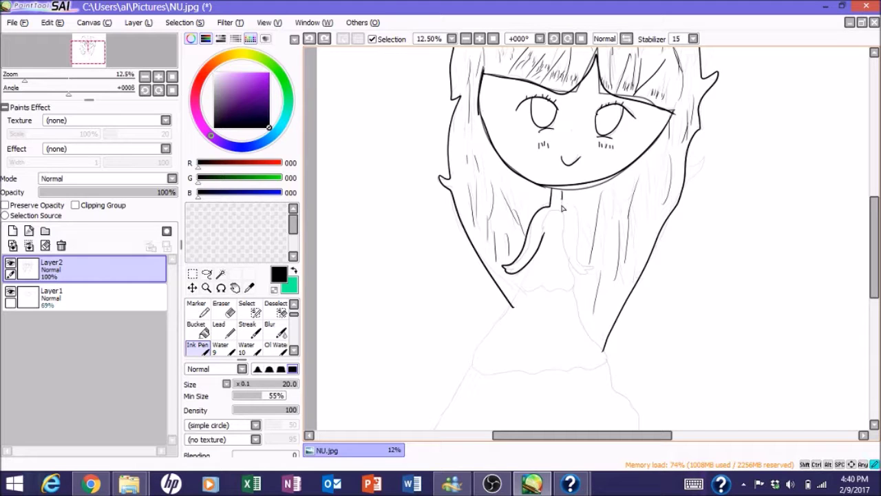
pyautogui.moveTo(598, 272); pyautogui.dragTo(566, 246)
pyautogui.hotkey('ctrl', 'z')
# - Erase the chin section of the face outline and redraw it along the sketched curve with the Ink Pen
pyautogui.press('e')
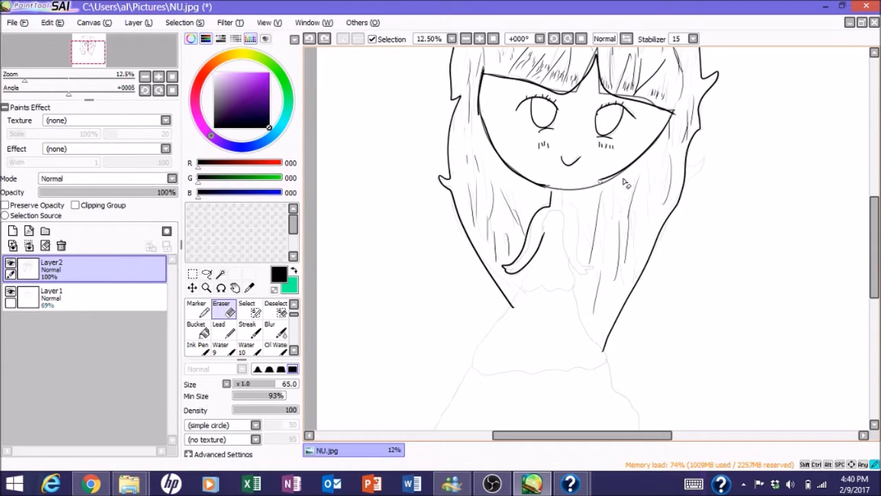
pyautogui.press('n')
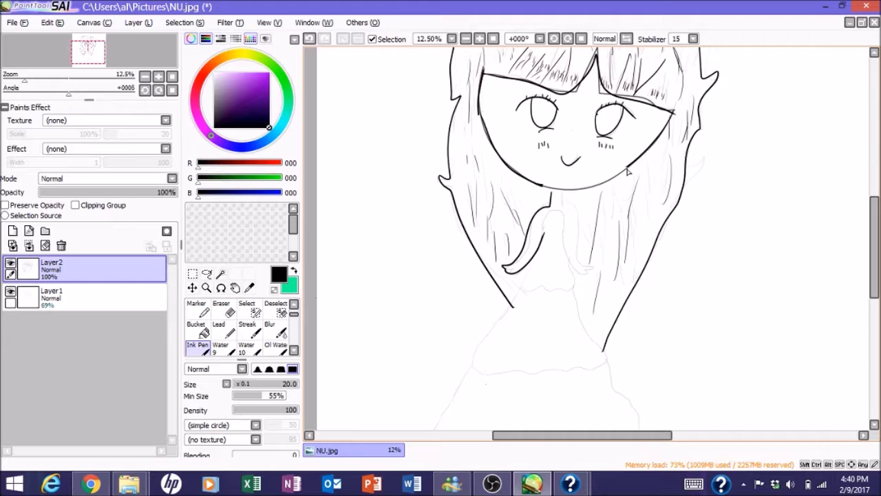
pyautogui.moveTo(543, 186); pyautogui.dragTo(630, 168)
pyautogui.hotkey('ctrl', 'z')
pyautogui.hotkey('ctrl', 'z')
# - Ink the right arm and the bodice of the dress over the sketch
pyautogui.moveTo(561, 205); pyautogui.dragTo(580, 266)
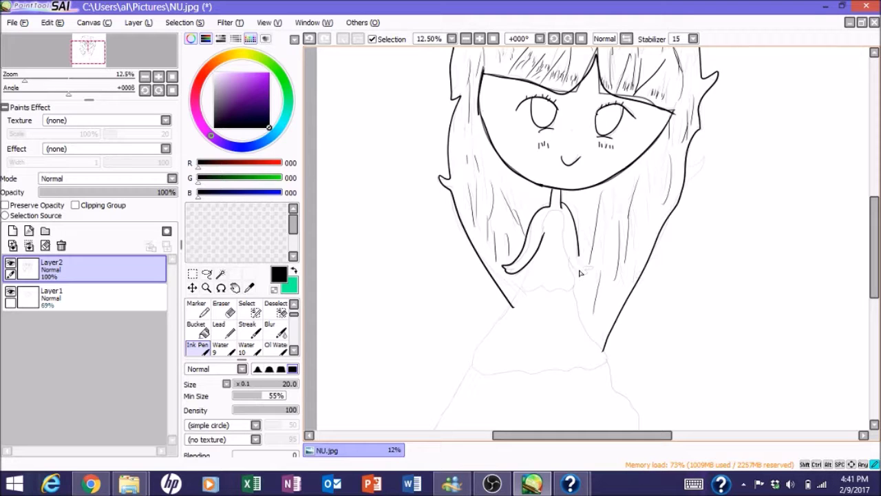
pyautogui.hotkey('ctrl', 'z')
pyautogui.moveTo(548, 215); pyautogui.dragTo(567, 226)
pyautogui.moveTo(548, 233); pyautogui.dragTo(515, 292)
pyautogui.hotkey('ctrl', 'z')
# - Ink the middle tier of the dress and erase the left hair line where it crosses the skirt
pyautogui.scroll(-2, 562, 228)
pyautogui.moveTo(513, 241); pyautogui.dragTo(476, 283)
pyautogui.press('e')
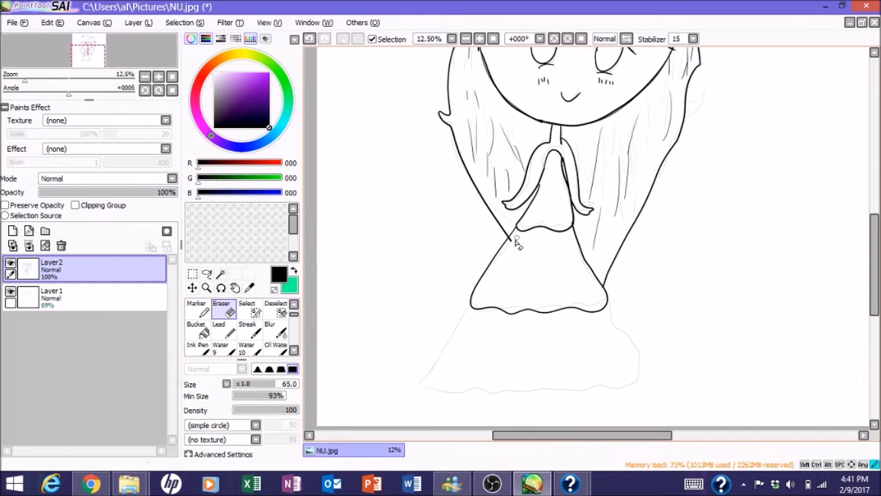
# - Ink the bottom tier of the dress with its slanted sides and wavy hem
pyautogui.click(199, 348)
pyautogui.moveTo(469, 307)
pyautogui.mouseDown()
pyautogui.moveTo(415, 382)
pyautogui.moveTo(454, 390)
pyautogui.mouseUp()
pyautogui.hotkey('ctrl', 'z')
pyautogui.moveTo(469, 307); pyautogui.dragTo(416, 384)
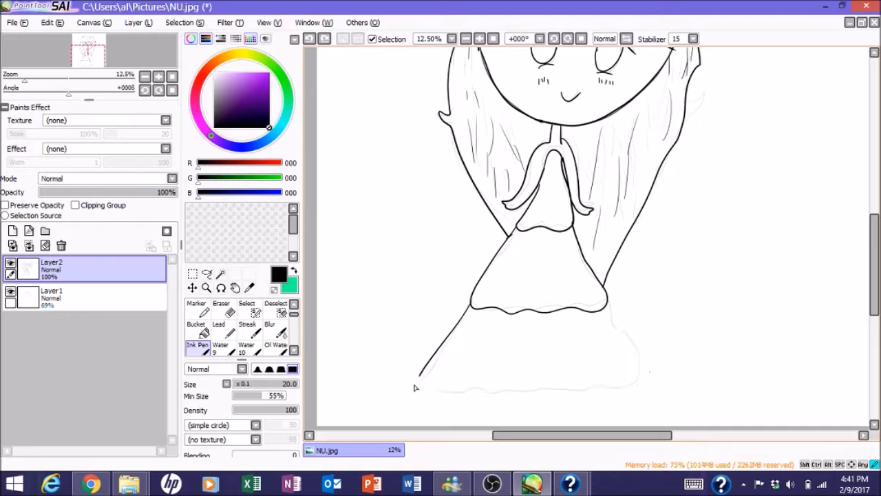
pyautogui.moveTo(564, 393); pyautogui.dragTo(564, 392)
pyautogui.moveTo(642, 382); pyautogui.dragTo(568, 391)
# - Lower Layer1's opacity to 0% to hide the sketch and add a new layer on top
pyautogui.click(69, 297)
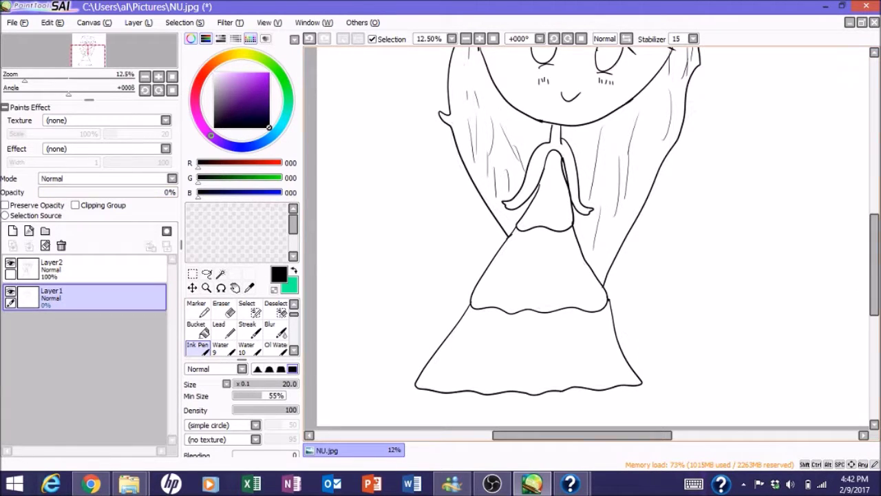
pyautogui.scroll(4, 592, 238)
pyautogui.click(12, 231)
# - Test the hair area with the Magic Wand and close gaps in the line art on Layer2 with the Ink Pen
pyautogui.click(221, 273)
pyautogui.click(509, 148)
pyautogui.scroll(1, 512, 151)
pyautogui.click(69, 297)
pyautogui.click(197, 347)
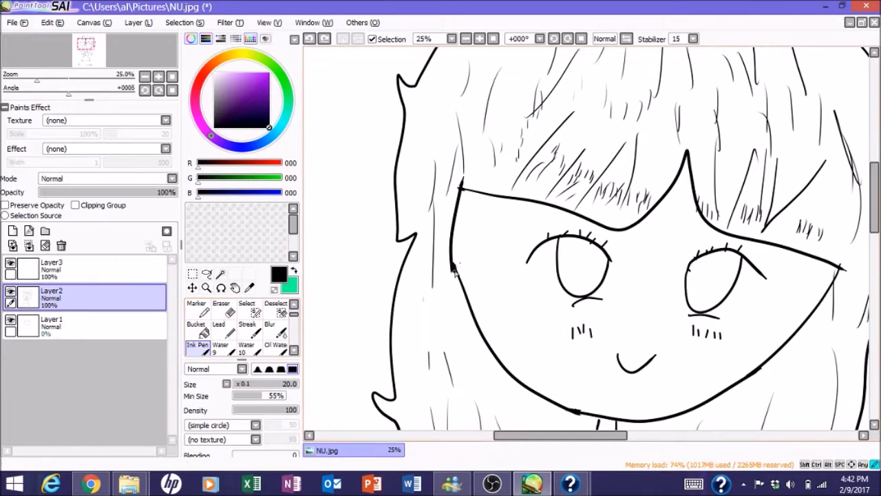
pyautogui.scroll(-3, 616, 241)
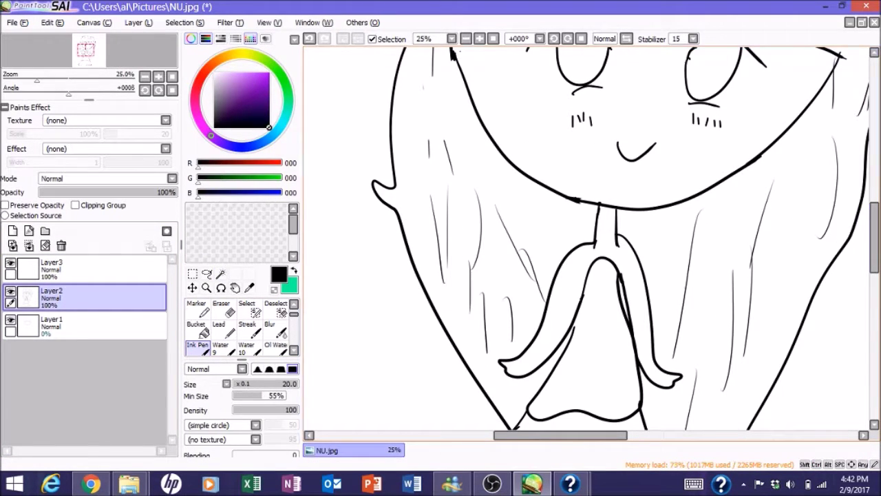
pyautogui.scroll(4, 585, 237)
# - Retest the hair selection with the Magic Wand, deselect it and patch the line gaps around the neck with the Ink Pen
pyautogui.click(221, 274)
pyautogui.scroll(-3, 406, 234)
pyautogui.scroll(2, 407, 233)
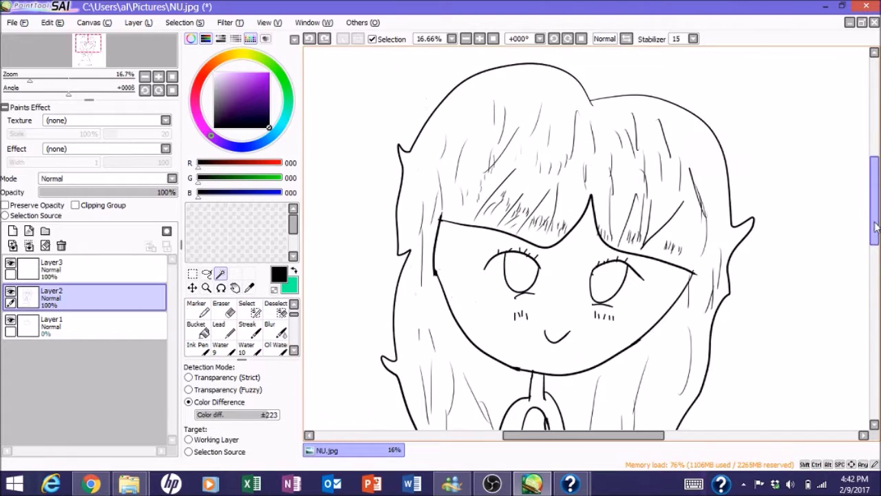
pyautogui.scroll(2, 551, 275)
pyautogui.click(390, 176)
pyautogui.hotkey('ctrl', 'd')
pyautogui.scroll(3, 506, 215)
pyautogui.click(204, 354)
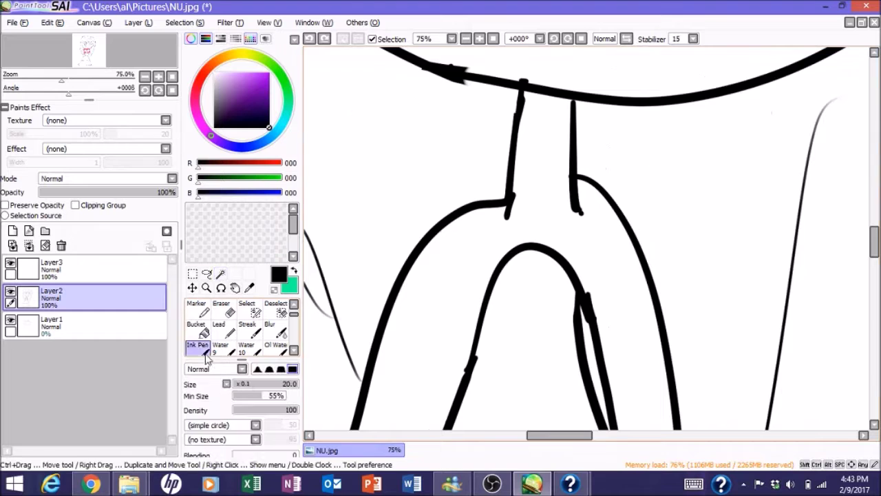
# - Select all the hair regions with the Magic Wand using a color difference of ±223
pyautogui.click(220, 273)
pyautogui.click(340, 257)
pyautogui.scroll(-4, 381, 323)
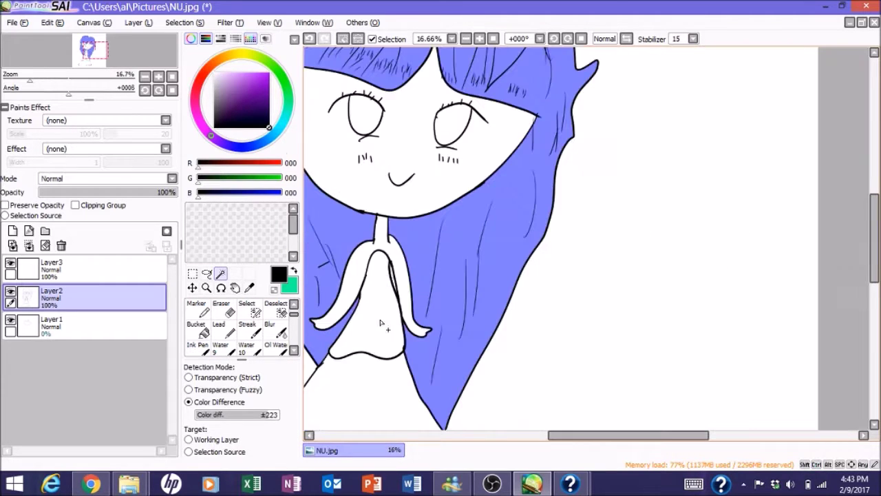
pyautogui.scroll(-2, 159, 44)
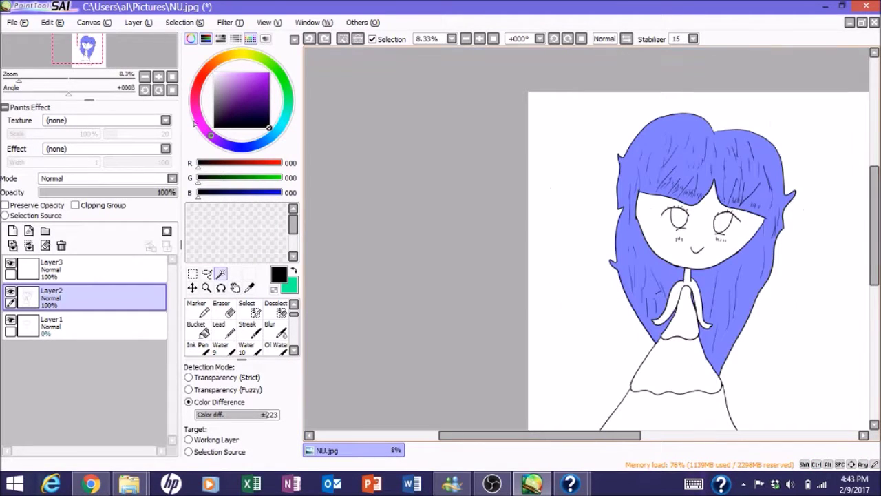
# - Activate Layer3 and pick a bright blue with RGB 1, 183, 255
pyautogui.click(52, 265)
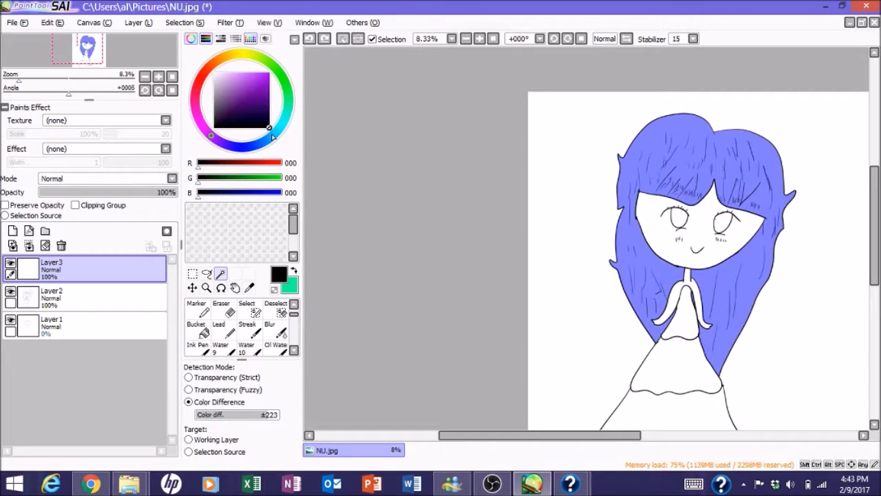
pyautogui.click(274, 134)
pyautogui.click(269, 74)
pyautogui.click(274, 134)
# - Paint the whole hair selection blue with the Pen at size 500
pyautogui.scroll(1, 272, 310)
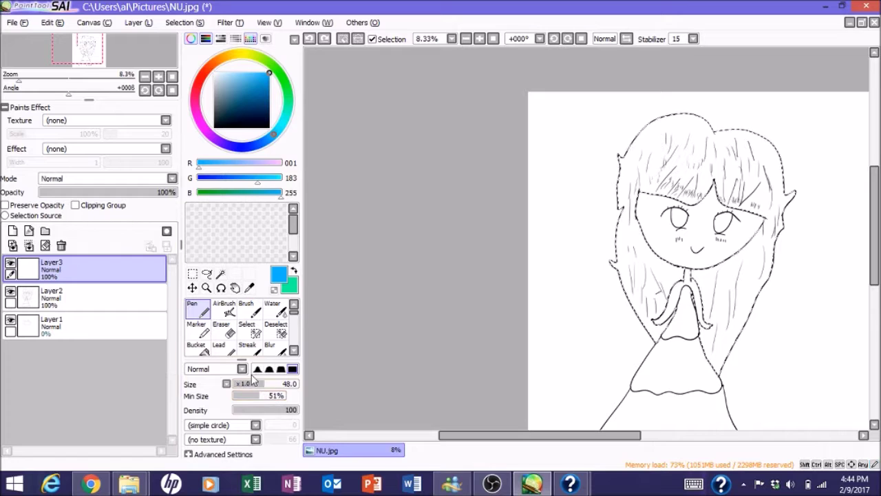
pyautogui.doubleClick(197, 311)
pyautogui.click(390, 198)
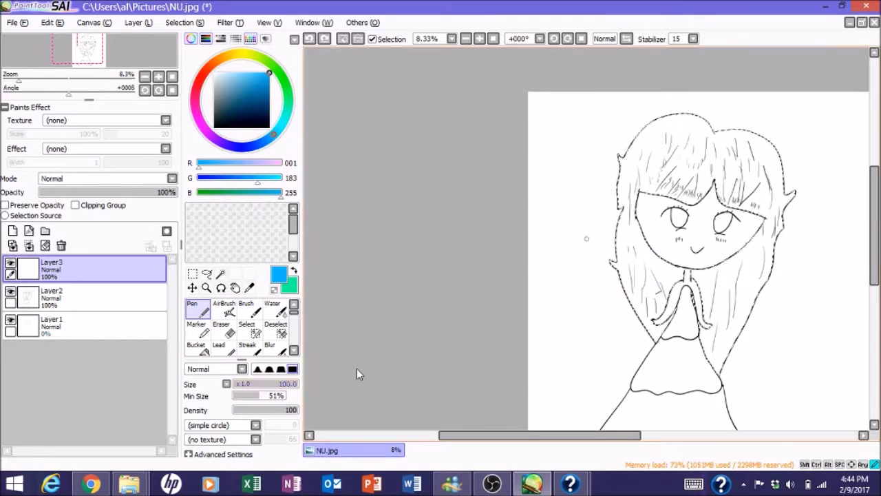
pyautogui.moveTo(658, 333)
pyautogui.mouseDown()
pyautogui.moveTo(645, 227)
pyautogui.moveTo(712, 346)
pyautogui.mouseUp()
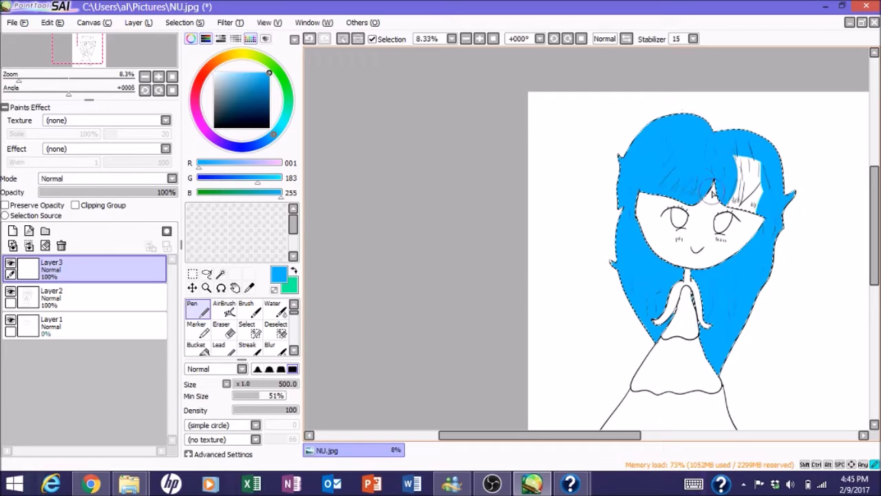
# - Paint light blue (160, 228, 255) highlights along the hair's left edge and dark navy (0, 44, 84) shadows around the face at 22% minimum size
pyautogui.click(235, 73)
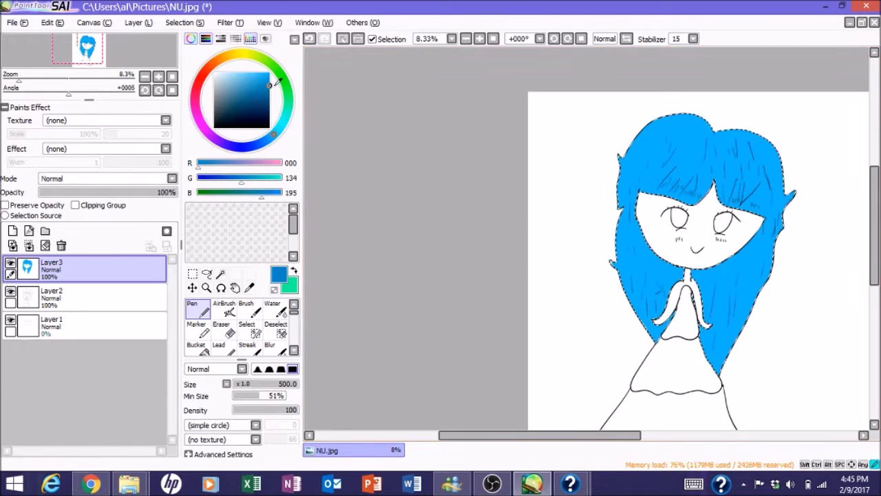
pyautogui.click(244, 396)
pyautogui.moveTo(632, 148); pyautogui.dragTo(647, 117)
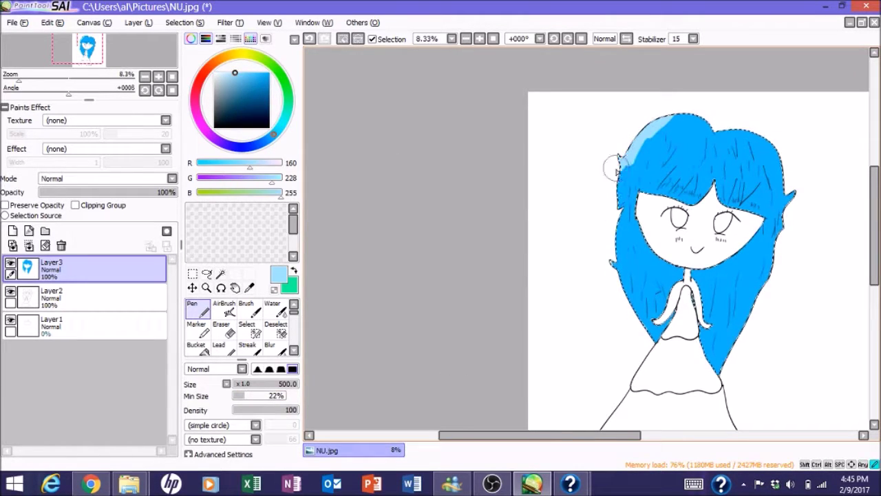
pyautogui.click(268, 110)
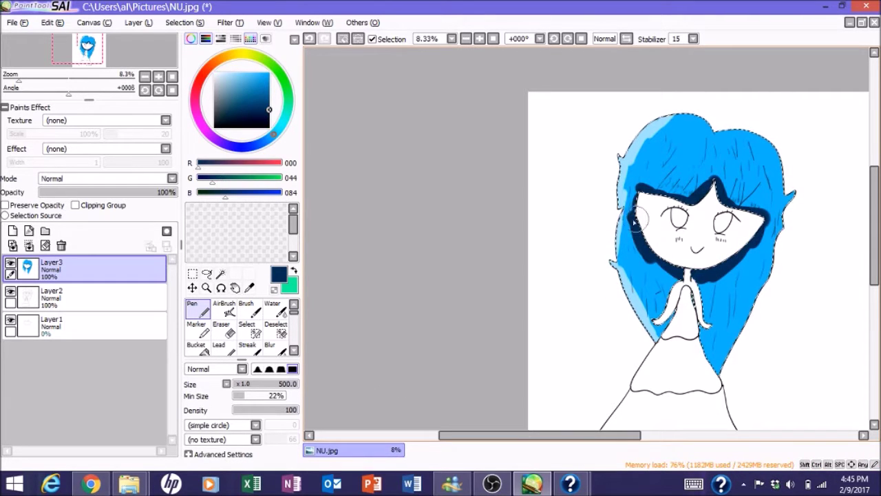
# - Paint lighter blue (67, 202, 255) highlights along the right outer edge of the hair, shrinking the Pen to size 86
pyautogui.keyDown('alt'); pyautogui.click(758, 147); pyautogui.keyUp('alt')
pyautogui.press('[')
pyautogui.press('[')
pyautogui.press('[')
pyautogui.press('[')
pyautogui.press('[')
pyautogui.press('[')
pyautogui.press('[')
pyautogui.press('[')
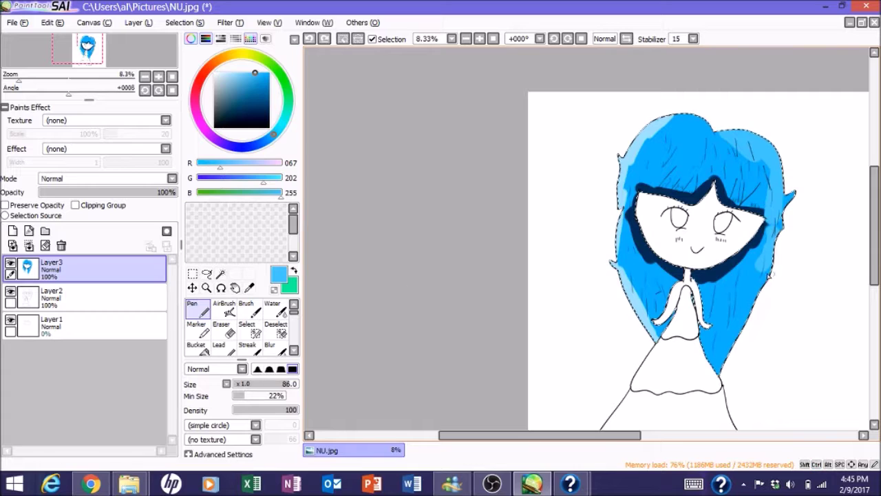
# - Add mid-blue (0, 127, 186) shading strokes to the lower hair at size 100 and blend the hair shading with the Blur tool
pyautogui.keyDown('alt'); pyautogui.click(741, 328); pyautogui.keyUp('alt')
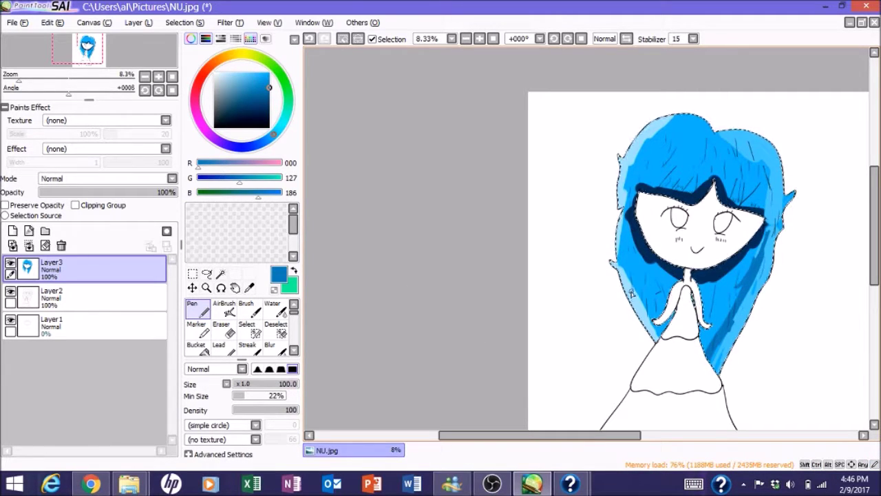
pyautogui.moveTo(631, 293)
pyautogui.mouseDown()
pyautogui.moveTo(644, 206)
pyautogui.moveTo(682, 310)
pyautogui.mouseUp()
pyautogui.moveTo(640, 199); pyautogui.dragTo(636, 323)
pyautogui.moveTo(628, 241)
pyautogui.mouseDown()
pyautogui.moveTo(664, 327)
pyautogui.moveTo(688, 190)
pyautogui.moveTo(647, 324)
pyautogui.moveTo(628, 275)
pyautogui.moveTo(643, 137)
pyautogui.moveTo(671, 276)
pyautogui.moveTo(757, 207)
pyautogui.moveTo(700, 182)
pyautogui.moveTo(757, 227)
pyautogui.moveTo(630, 296)
pyautogui.moveTo(733, 341)
pyautogui.mouseUp()
pyautogui.click(273, 349)
pyautogui.moveTo(764, 262)
pyautogui.mouseDown()
pyautogui.moveTo(755, 232)
pyautogui.moveTo(740, 256)
pyautogui.moveTo(772, 199)
pyautogui.moveTo(732, 322)
pyautogui.moveTo(754, 263)
pyautogui.moveTo(733, 136)
pyautogui.moveTo(750, 174)
pyautogui.moveTo(657, 231)
pyautogui.moveTo(764, 220)
pyautogui.mouseUp()
# - Draw a pale blue (202, 240, 255) highlight streak following the edge of the bangs with the Pen at size 100
pyautogui.moveTo(265, 86); pyautogui.dragTo(225, 72)
pyautogui.click(197, 308)
pyautogui.moveTo(659, 182); pyautogui.dragTo(710, 172)
pyautogui.hotkey('ctrl', 'z')
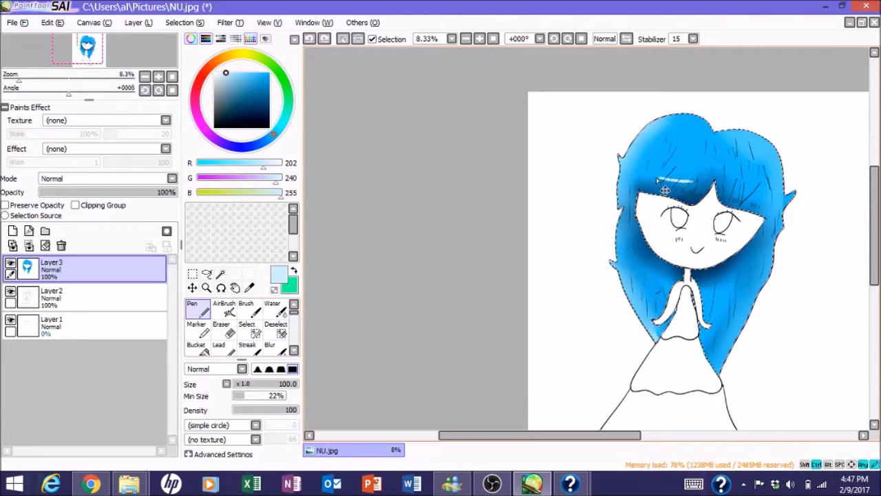
pyautogui.moveTo(647, 181)
pyautogui.mouseDown()
pyautogui.moveTo(702, 168)
pyautogui.moveTo(766, 203)
pyautogui.mouseUp()
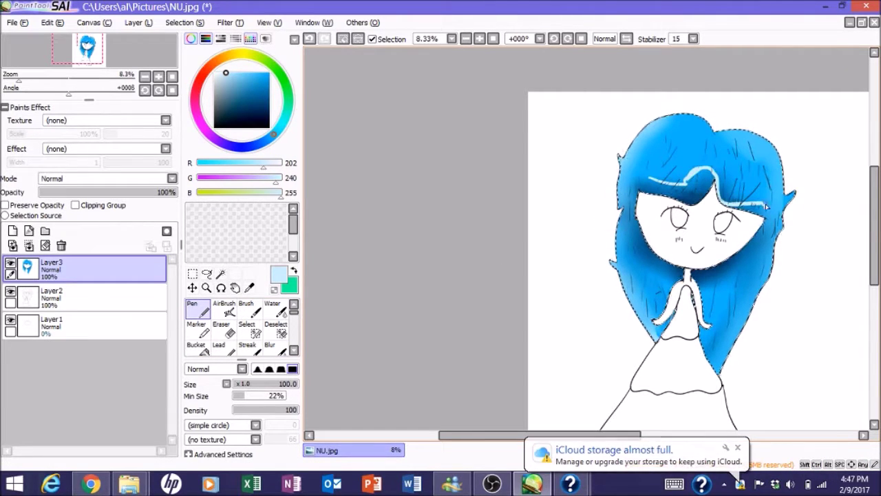
# - Draw more pale blue streaks over the crown, bangs and side locks and blend them into the hair with Blur at size 500
pyautogui.moveTo(681, 221); pyautogui.dragTo(640, 323)
pyautogui.moveTo(647, 123)
pyautogui.mouseDown()
pyautogui.moveTo(620, 234)
pyautogui.moveTo(623, 324)
pyautogui.mouseUp()
pyautogui.moveTo(633, 173); pyautogui.dragTo(689, 149)
pyautogui.moveTo(719, 178)
pyautogui.mouseDown()
pyautogui.moveTo(765, 201)
pyautogui.moveTo(761, 186)
pyautogui.mouseUp()
pyautogui.moveTo(682, 199); pyautogui.dragTo(637, 323)
pyautogui.moveTo(623, 248); pyautogui.dragTo(628, 342)
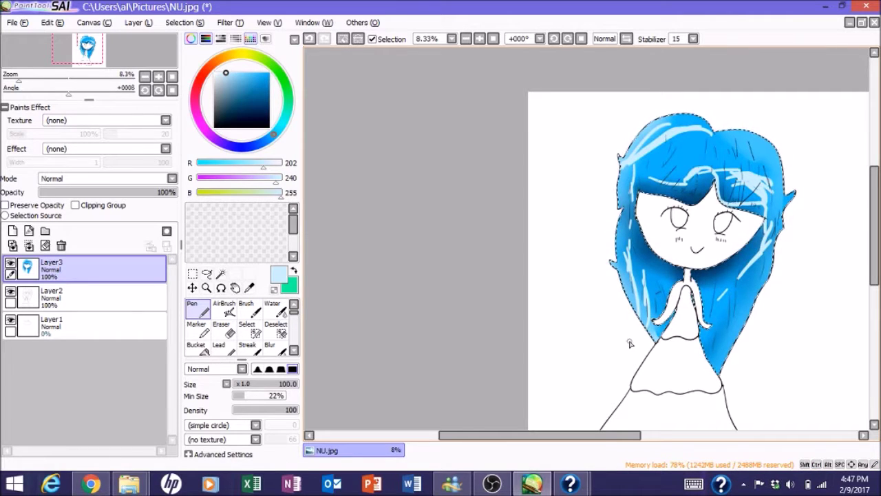
pyautogui.click(269, 348)
pyautogui.moveTo(681, 133)
pyautogui.mouseDown()
pyautogui.moveTo(628, 175)
pyautogui.moveTo(645, 323)
pyautogui.moveTo(661, 138)
pyautogui.moveTo(742, 174)
pyautogui.moveTo(754, 200)
pyautogui.moveTo(719, 189)
pyautogui.moveTo(654, 196)
pyautogui.moveTo(723, 295)
pyautogui.mouseUp()
# - Add a new layer and paint a wide white shine band diagonally across the crown of the hair with the Pen at size 350
pyautogui.click(12, 231)
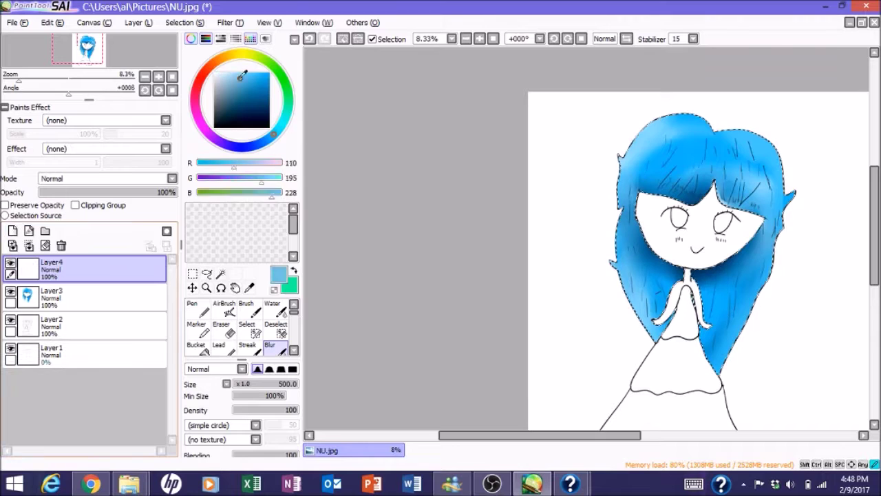
pyautogui.click(196, 308)
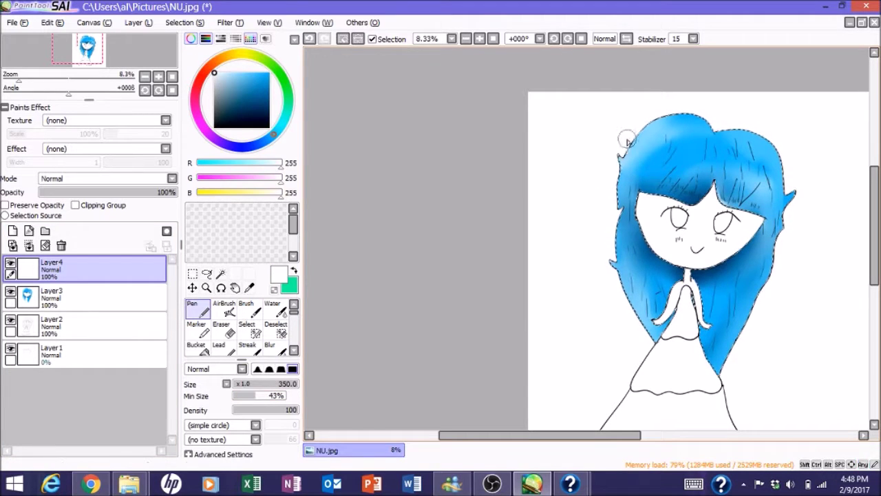
pyautogui.moveTo(621, 172); pyautogui.dragTo(730, 114)
pyautogui.hotkey('ctrl', 'z')
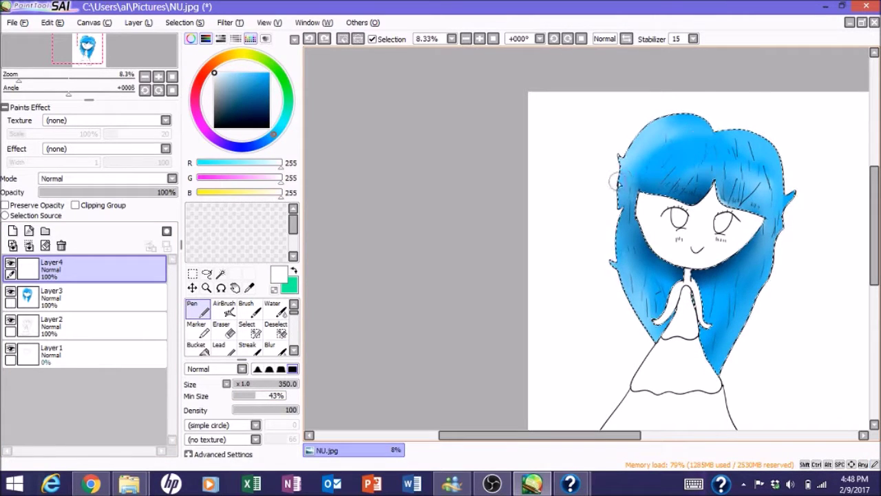
pyautogui.moveTo(619, 183); pyautogui.dragTo(699, 127)
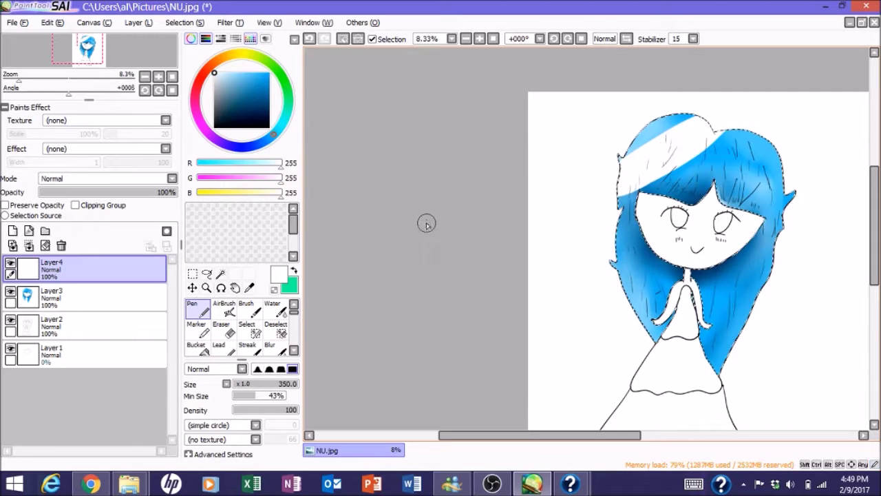
# - Erase thin gaps across the white shine band and lower Layer4's opacity to 74%
pyautogui.click(222, 329)
pyautogui.moveTo(172, 192); pyautogui.dragTo(141, 192)
# - Add a new layer in Overlay mode and try the AirBrush and Blur at size 500 over the hair with white
pyautogui.click(12, 230)
pyautogui.click(224, 308)
pyautogui.click(109, 179)
pyautogui.click(103, 213)
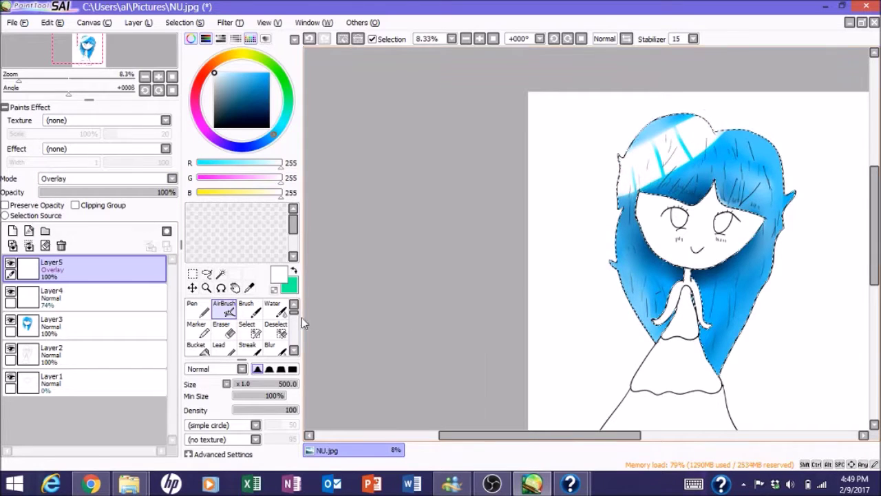
pyautogui.click(270, 347)
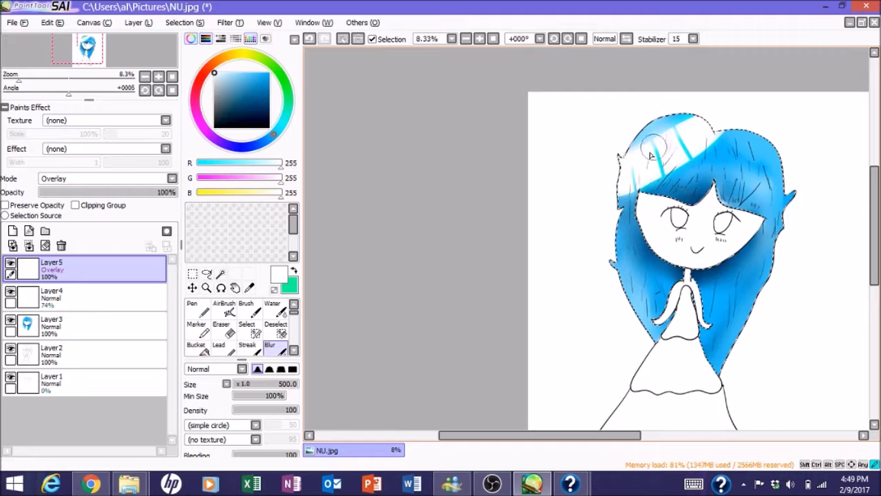
pyautogui.click(108, 179)
pyautogui.click(104, 223)
pyautogui.click(108, 178)
pyautogui.click(103, 213)
pyautogui.click(224, 308)
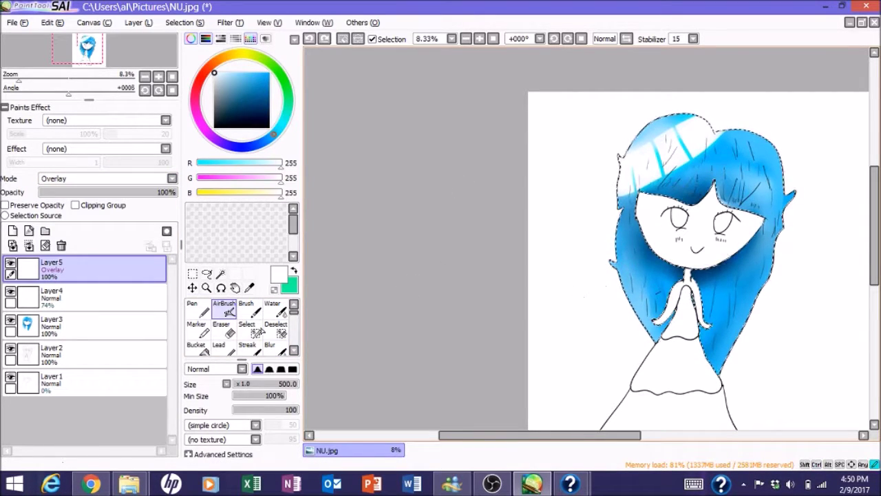
# - Clear the hair selection with the Deselect brush at size 500
pyautogui.click(276, 329)
pyautogui.moveTo(760, 166)
pyautogui.mouseDown()
pyautogui.moveTo(771, 141)
pyautogui.moveTo(730, 330)
pyautogui.moveTo(654, 317)
pyautogui.moveTo(735, 161)
pyautogui.moveTo(760, 221)
pyautogui.moveTo(661, 289)
pyautogui.moveTo(654, 131)
pyautogui.moveTo(625, 252)
pyautogui.mouseUp()
# - Add a new layer, pick pure blue (1, 1, 255) and select the insides of both eyes with the Magic Wand
pyautogui.scroll(2, 625, 252)
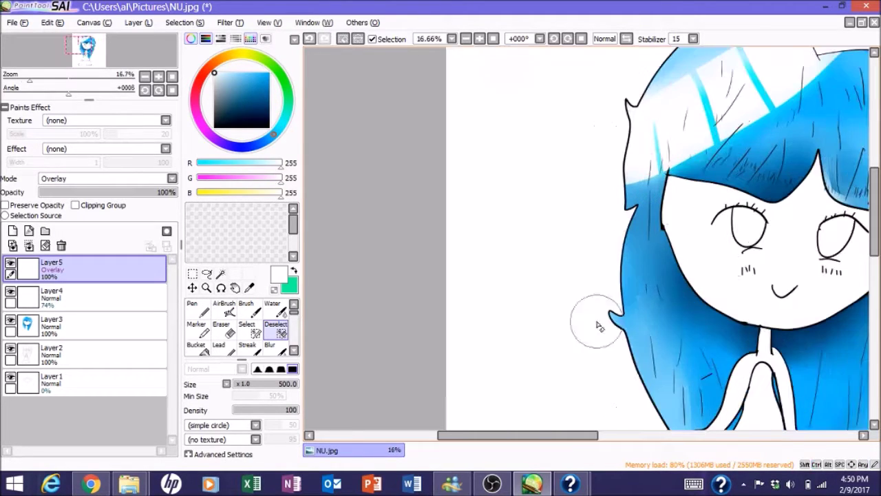
pyautogui.click(13, 231)
pyautogui.click(244, 144)
pyautogui.click(269, 72)
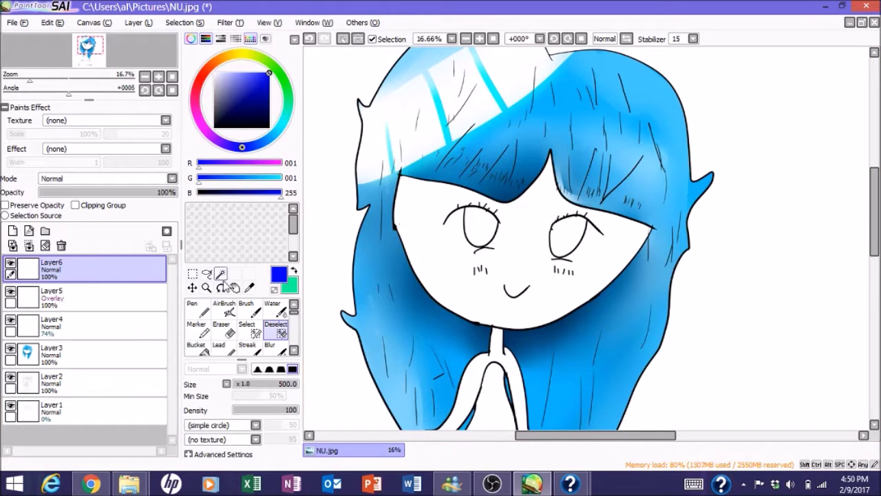
pyautogui.click(221, 273)
pyautogui.click(480, 229)
pyautogui.click(568, 234)
# - Fill both eyes with blue using the Pen and paint darker blue (0, 0, 180) pupils at size 75
pyautogui.scroll(3, 568, 234)
pyautogui.click(545, 414)
pyautogui.hotkey('ctrl', 'z')
pyautogui.click(196, 308)
pyautogui.moveTo(417, 321)
pyautogui.mouseDown()
pyautogui.moveTo(568, 236)
pyautogui.moveTo(560, 190)
pyautogui.moveTo(560, 201)
pyautogui.mouseUp()
pyautogui.hotkey('ctrl', 'z')
pyautogui.click(269, 88)
pyautogui.hscroll(5, 639, 221)
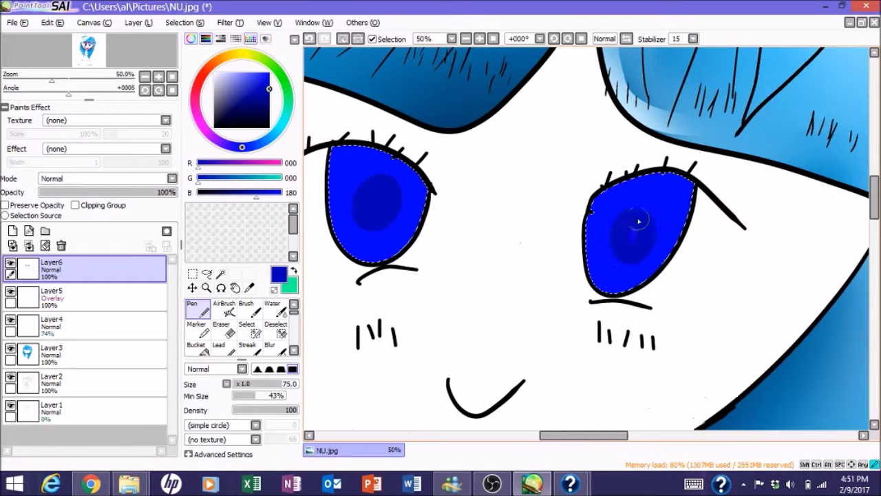
# - Airbrush a navy (0, 0, 87) shadow across the upper part of both eyes on a new layer and set its opacity to 31%
pyautogui.click(12, 230)
pyautogui.click(223, 308)
pyautogui.click(247, 328)
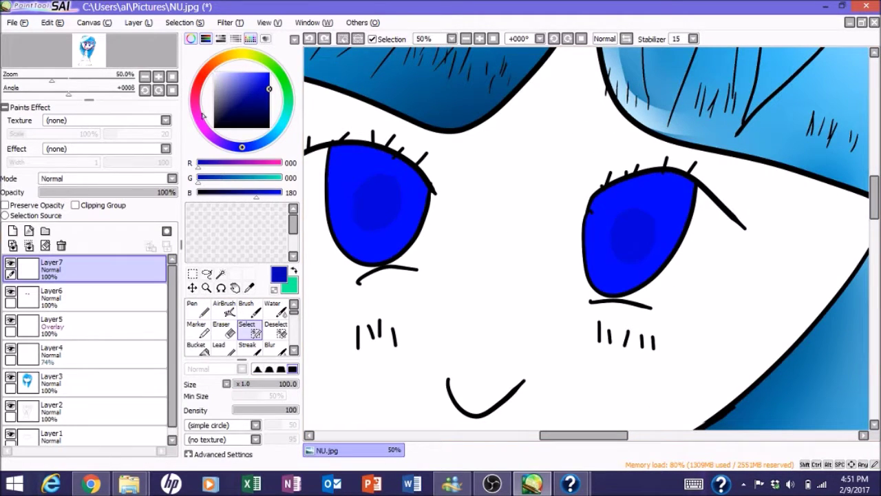
pyautogui.click(269, 109)
pyautogui.click(223, 307)
pyautogui.moveTo(340, 191)
pyautogui.mouseDown()
pyautogui.moveTo(438, 181)
pyautogui.moveTo(396, 167)
pyautogui.mouseUp()
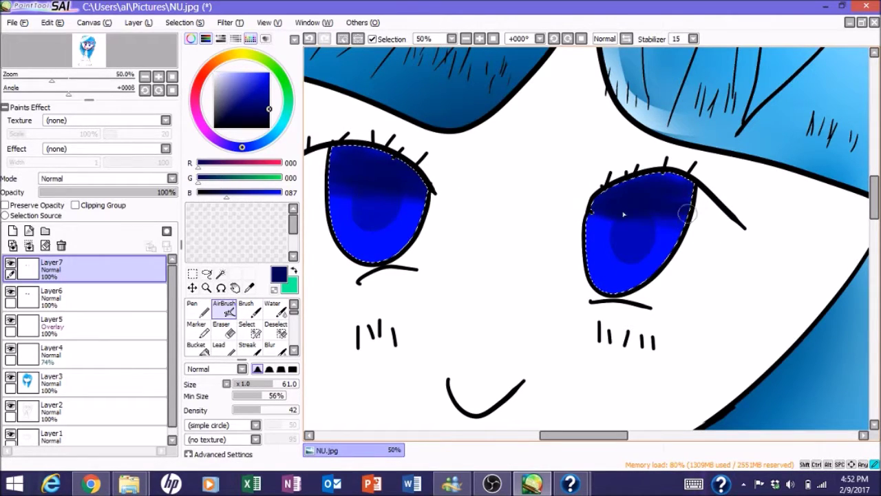
pyautogui.moveTo(96, 192); pyautogui.dragTo(82, 192)
# - Paint a lavender (193, 193, 255) highlight across the upper corner of the left eye on Layer6 and soften it with Blur
pyautogui.click(83, 296)
pyautogui.click(197, 308)
pyautogui.click(228, 73)
pyautogui.moveTo(334, 217); pyautogui.dragTo(417, 165)
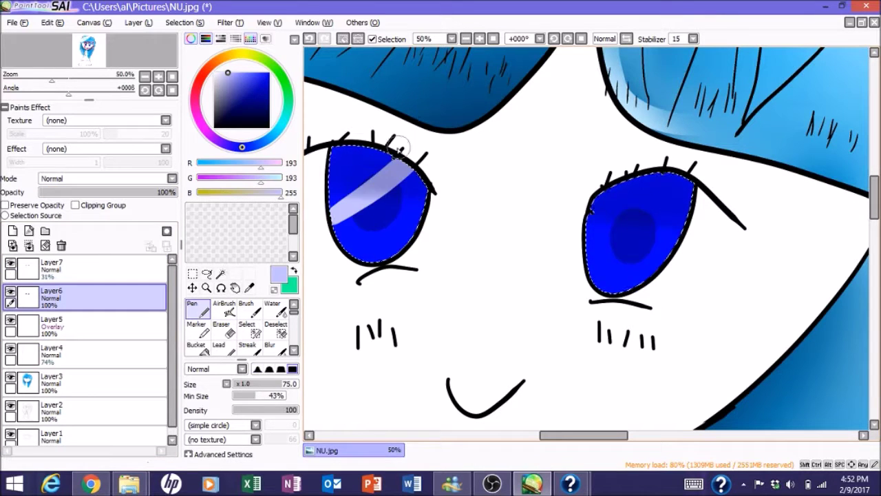
pyautogui.press('b')
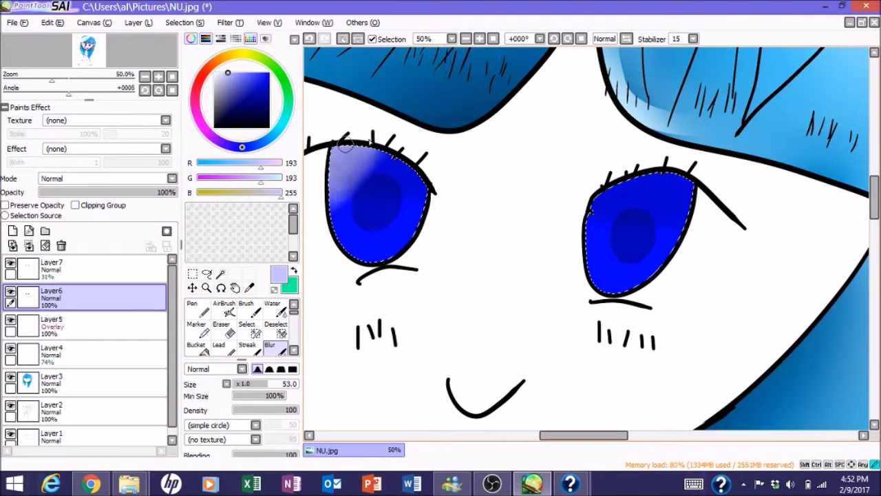
# - Paint small light reflections inside both pupils with the Pen at size 20 and soften them with Blur
pyautogui.press('n')
pyautogui.moveTo(391, 186); pyautogui.dragTo(389, 214)
pyautogui.press('x')
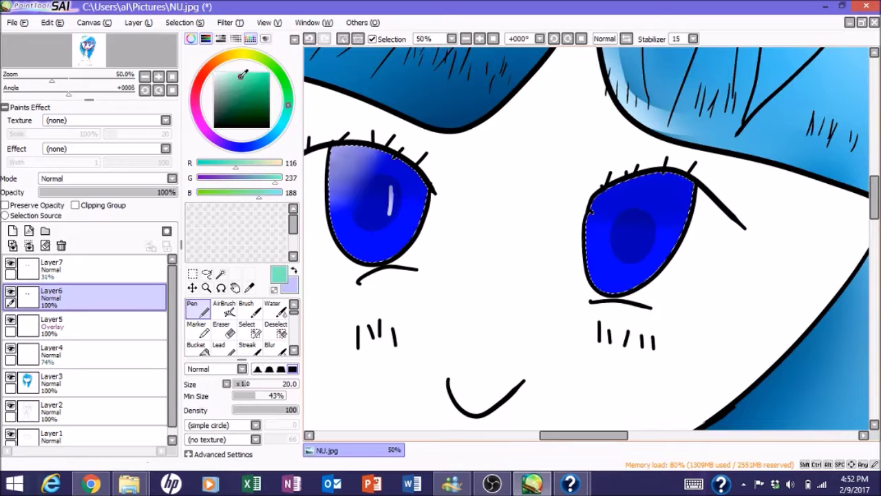
pyautogui.press('x')
pyautogui.keyDown('alt'); pyautogui.click(391, 203); pyautogui.keyUp('alt')
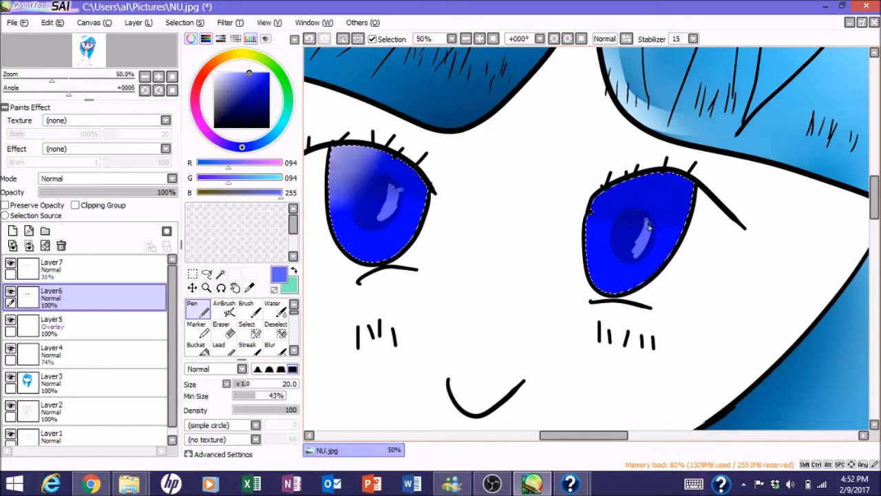
pyautogui.click(270, 346)
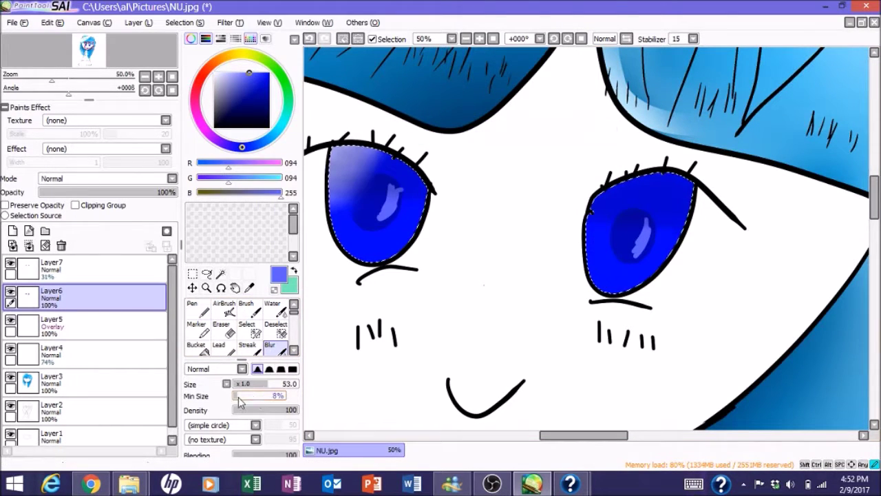
# - Draw lighter blue (82, 82, 255) streaks across the upper-left part of the right eye and blend them with Blur
pyautogui.press('n')
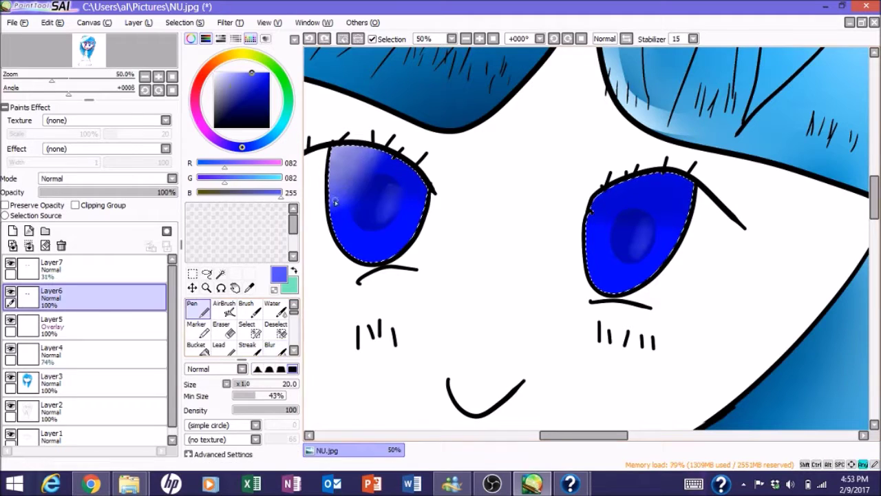
pyautogui.moveTo(644, 177); pyautogui.dragTo(592, 219)
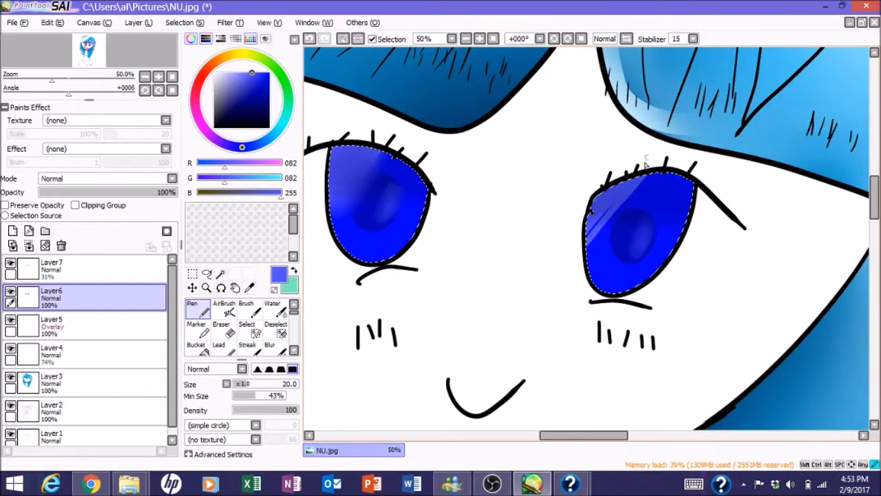
pyautogui.click(270, 346)
# - Raise Layer7's opacity to 61%
pyautogui.click(51, 265)
pyautogui.moveTo(81, 192); pyautogui.dragTo(122, 192)
# - Airbrush white highlights over the upper-left part of both eyes and a round glint in each pupil on a new layer
pyautogui.click(217, 73)
pyautogui.moveTo(217, 73); pyautogui.dragTo(214, 73)
pyautogui.hotkey('ctrl', 'shift', 'n')
pyautogui.press('a')
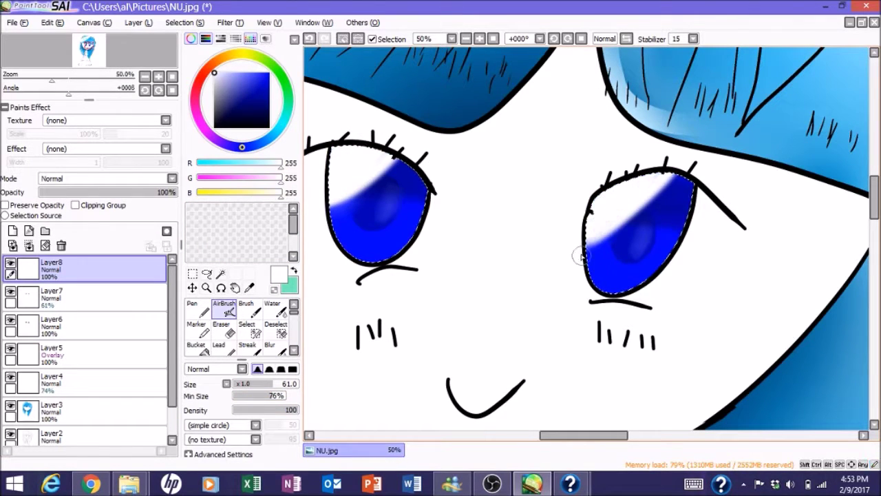
pyautogui.click(396, 206)
# - Try dabbing small light blue (160, 160, 255) dots near the bottom of the left eye with the AirBrush at size 39
pyautogui.keyDown('alt'); pyautogui.click(386, 219); pyautogui.keyUp('alt')
pyautogui.click(376, 244)
pyautogui.click(357, 251)
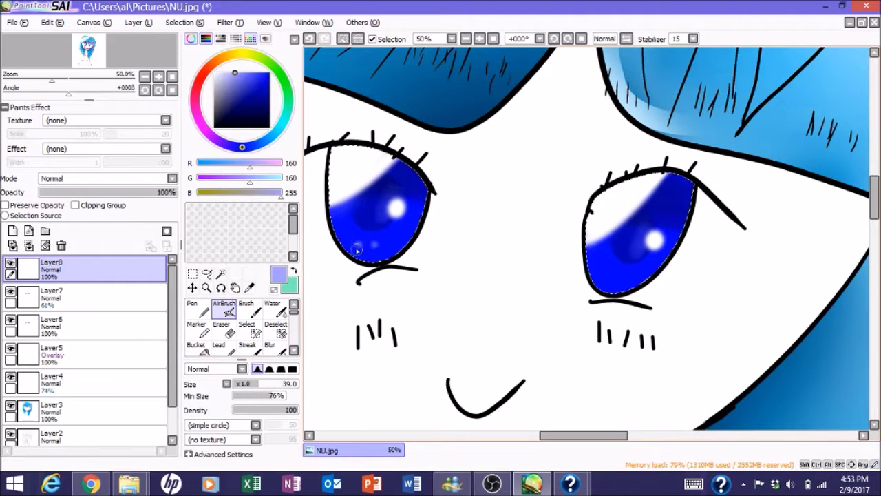
# - Add a new layer in Overlay mode and shift the paint color to a light sky blue (160, 221, 255)
pyautogui.click(12, 230)
pyautogui.click(103, 178)
pyautogui.click(55, 218)
pyautogui.click(270, 136)
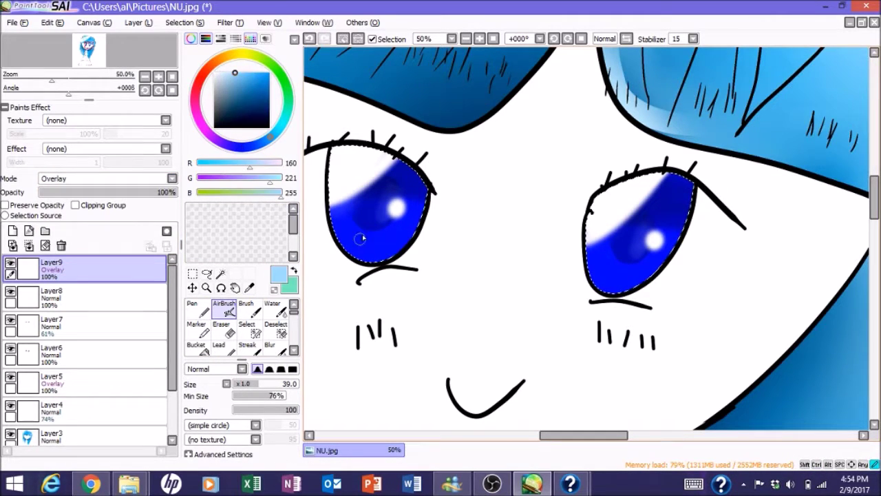
# - Switch Layer9 to Luminosity mode and airbrush small pale cyan (211, 253, 255) dots near the bottom of both eyes
pyautogui.click(269, 73)
pyautogui.click(104, 179)
pyautogui.click(56, 228)
pyautogui.click(103, 179)
pyautogui.click(55, 227)
pyautogui.keyDown('alt'); pyautogui.click(358, 244); pyautogui.keyUp('alt')
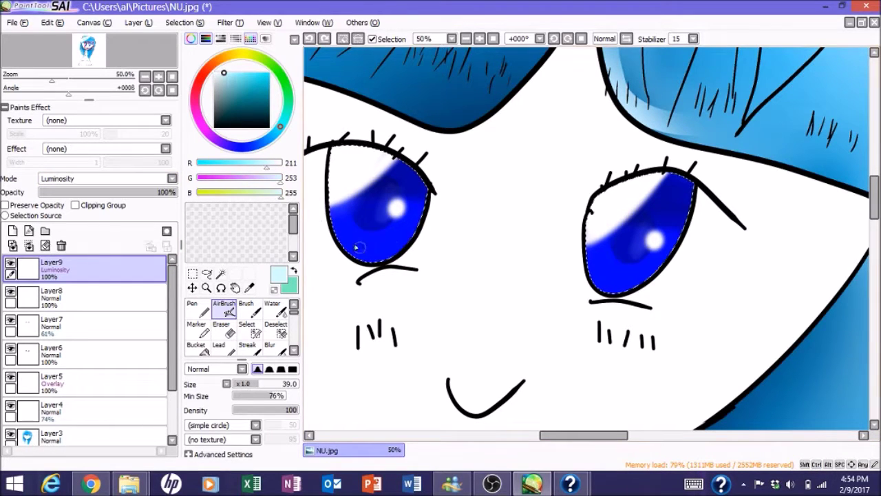
# - Add a new layer, select the face with the Magic Wand and pick a light skin tone (255, 236, 196)
pyautogui.press('-')
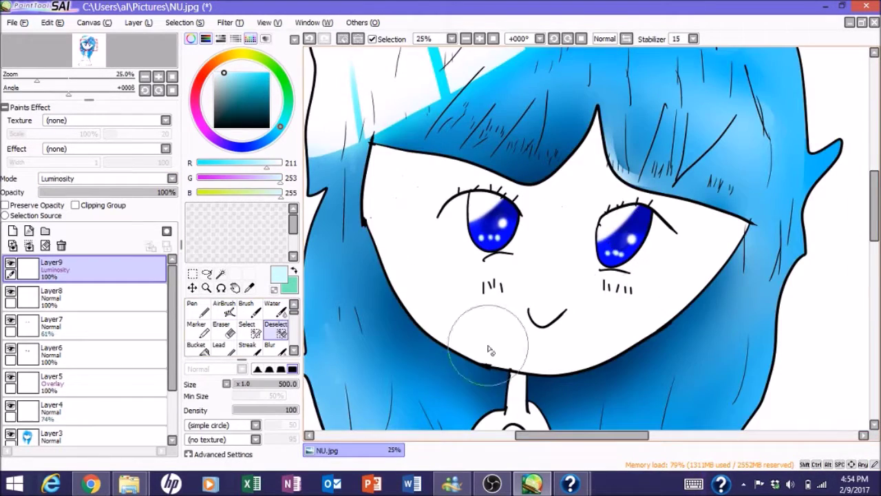
pyautogui.click(12, 230)
pyautogui.click(221, 273)
pyautogui.click(402, 246)
pyautogui.click(227, 55)
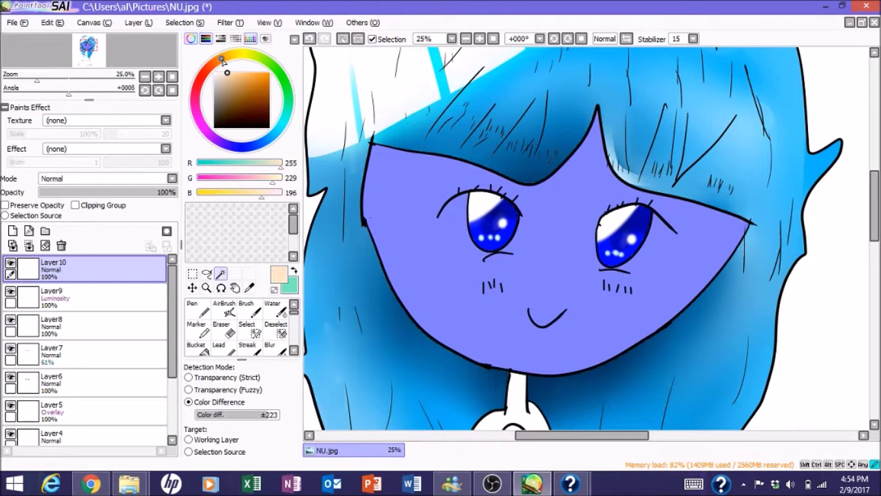
# - Begin painting the left part of the face with the skin tone using the Pen
pyautogui.click(197, 308)
pyautogui.moveTo(375, 227); pyautogui.dragTo(475, 212)
pyautogui.moveTo(407, 299); pyautogui.dragTo(482, 253)
pyautogui.moveTo(395, 341); pyautogui.dragTo(513, 223)
# - Extend the Magic Wand selection to the neck and arms and paint all the skin with the Pen at size 100
pyautogui.click(220, 273)
pyautogui.click(440, 207)
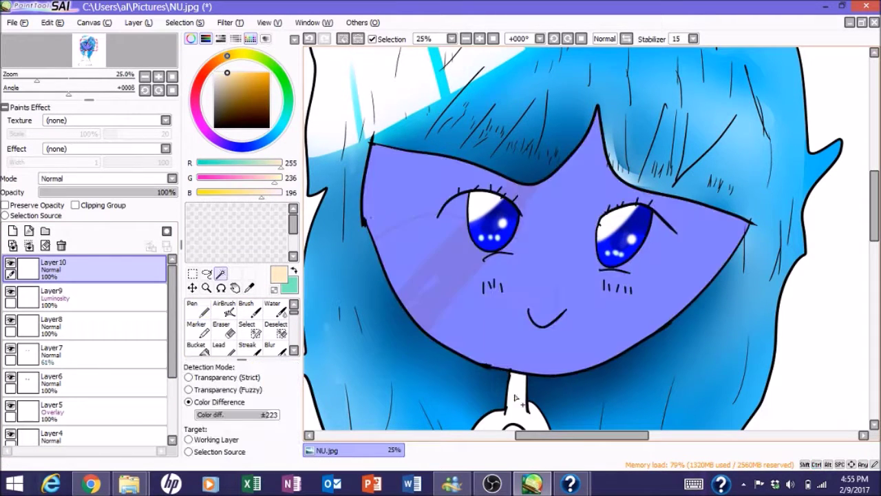
pyautogui.press('-')
pyautogui.scroll(-3, 572, 241)
pyautogui.press('+')
pyautogui.press('n')
pyautogui.moveTo(440, 124); pyautogui.dragTo(523, 227)
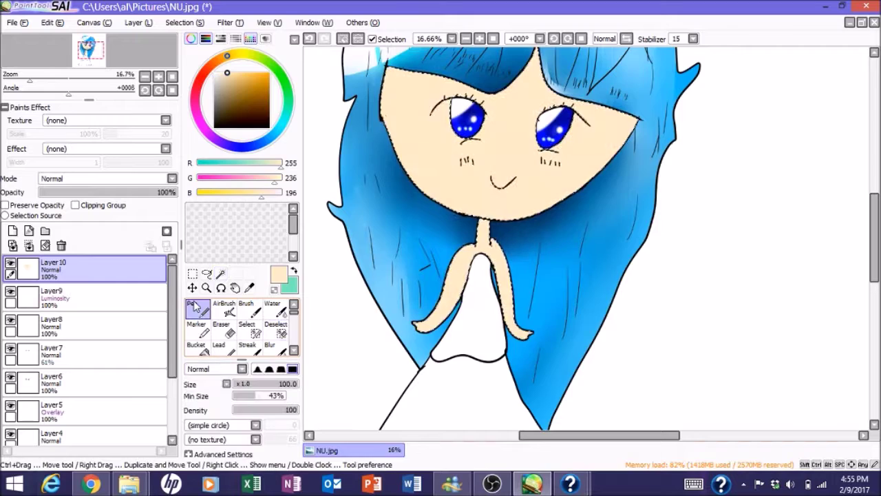
# - Add a new layer and paint pink blush patches over the lines on both cheeks
pyautogui.press('+')
pyautogui.moveTo(550, 435); pyautogui.dragTo(520, 435)
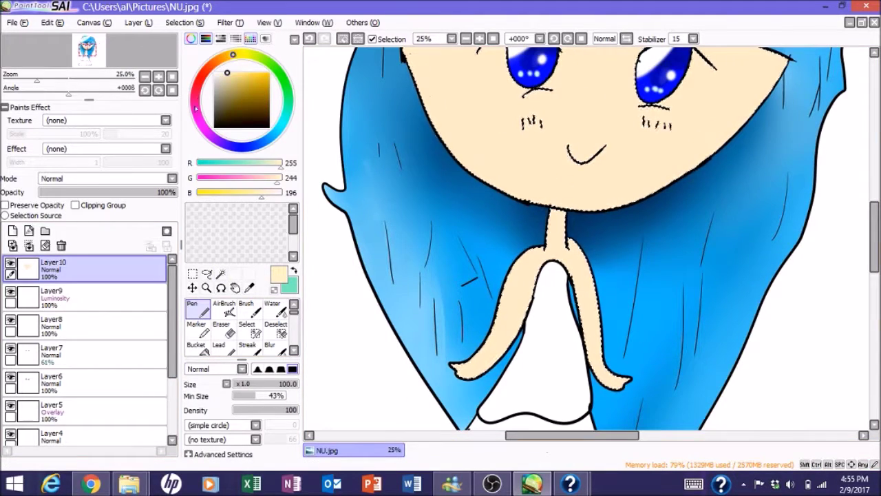
pyautogui.click(201, 77)
pyautogui.moveTo(295, 383); pyautogui.dragTo(281, 384)
pyautogui.click(13, 231)
pyautogui.moveTo(636, 122); pyautogui.dragTo(675, 128)
pyautogui.moveTo(519, 122); pyautogui.dragTo(544, 125)
pyautogui.click(225, 307)
pyautogui.click(12, 230)
pyautogui.click(172, 179)
pyautogui.click(260, 73)
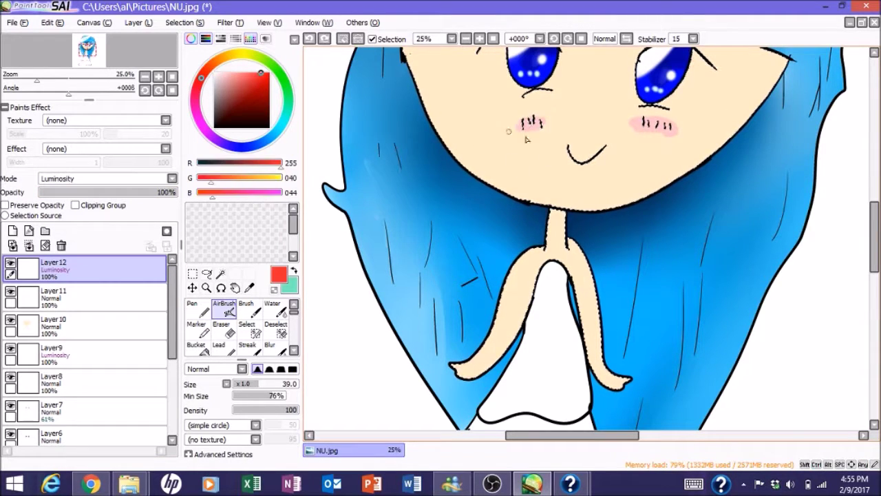
# - Delete the extra Luminosity layer and soften the cheek blush on Layer11 with the Blur tool at size 53
pyautogui.click(269, 348)
pyautogui.click(60, 245)
pyautogui.scroll(-2, 637, 124)
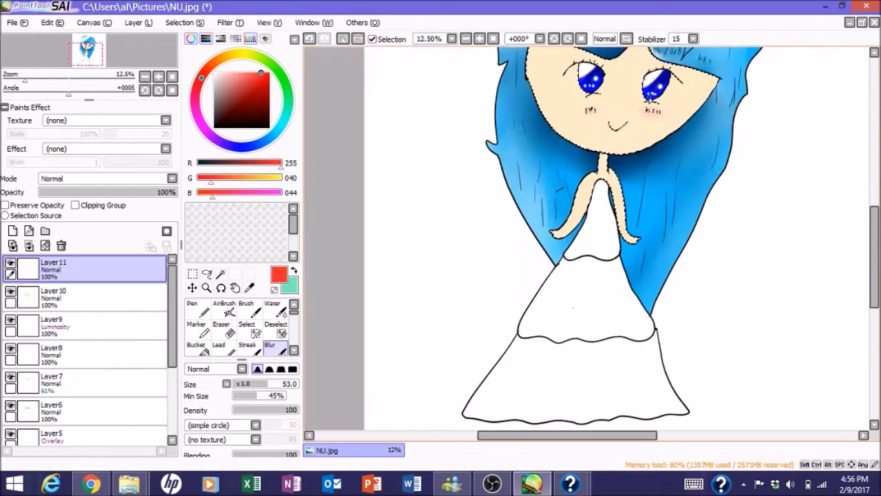
pyautogui.scroll(2, 589, 203)
pyautogui.scroll(-1, 619, 210)
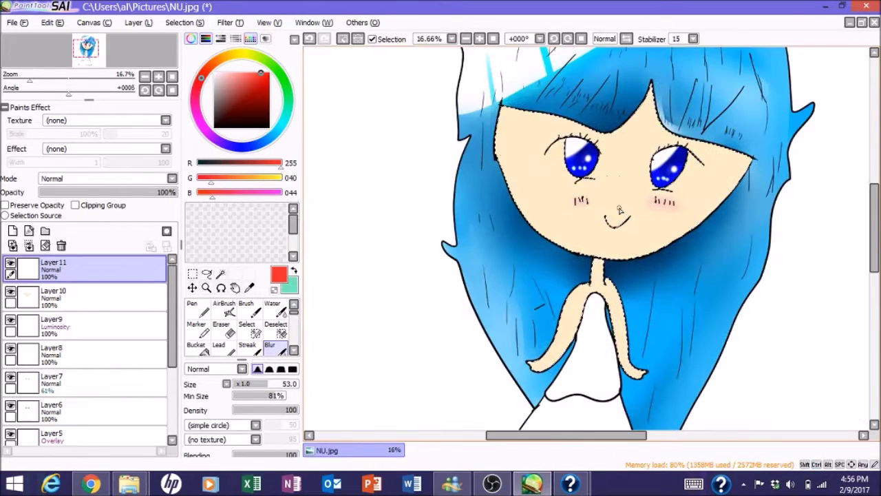
pyautogui.scroll(1, 620, 210)
pyautogui.scroll(-2, 619, 210)
# - Add a new Multiply layer and paint a dark red (78, 0, 0) shadow on the forehead below the bangs
pyautogui.click(269, 111)
pyautogui.click(12, 230)
pyautogui.click(103, 178)
pyautogui.click(54, 199)
pyautogui.press('n')
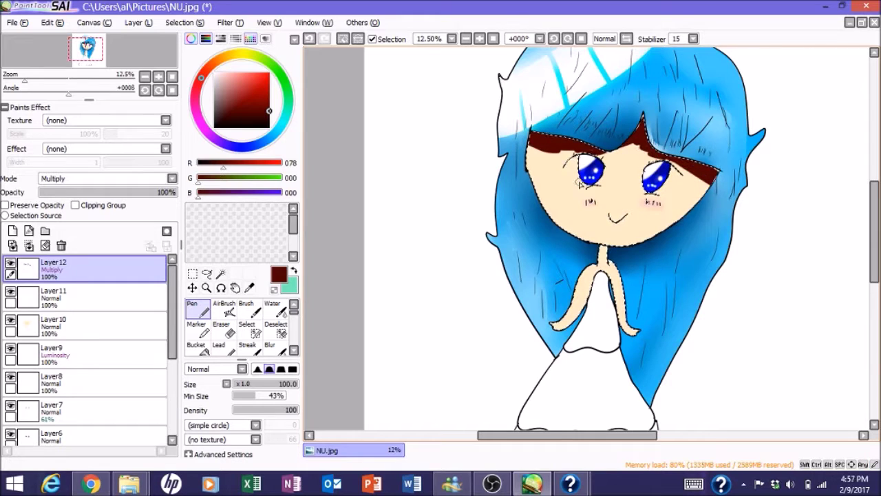
# - Lower the forehead shadow layer's opacity to 12% and clear the skin selection with the Deselect brush at size 500
pyautogui.moveTo(107, 194); pyautogui.dragTo(57, 194)
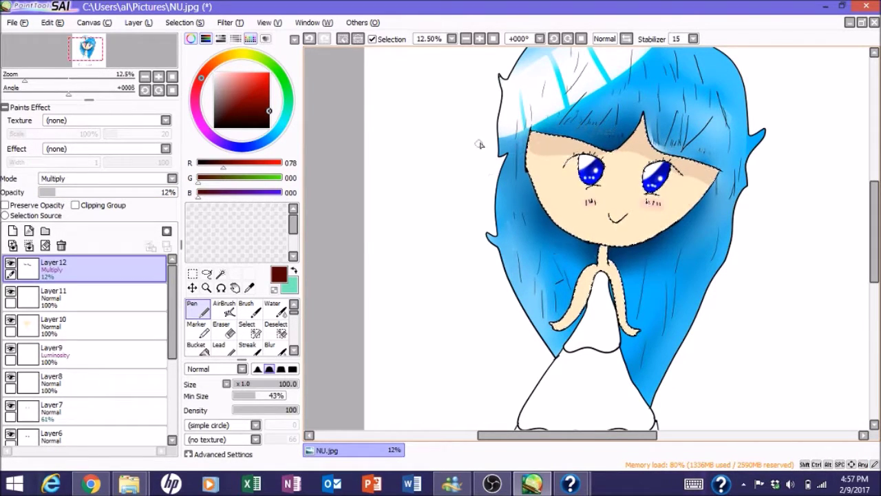
pyautogui.press('e')
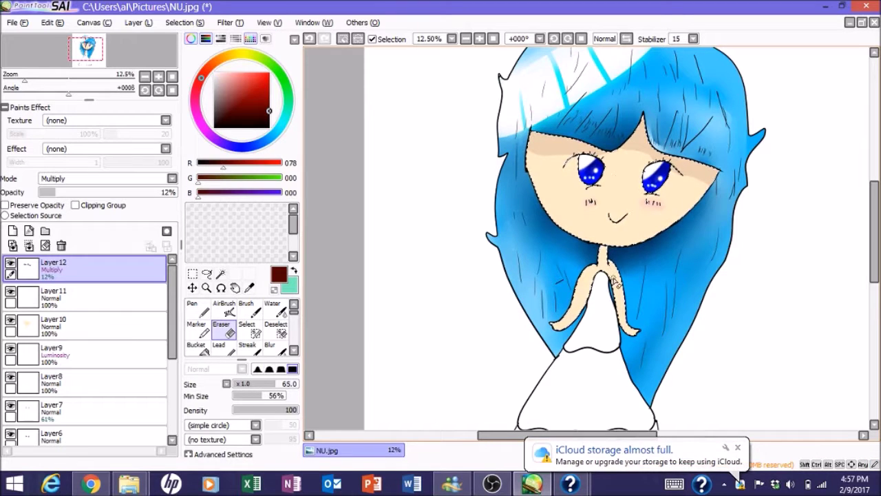
pyautogui.click(276, 328)
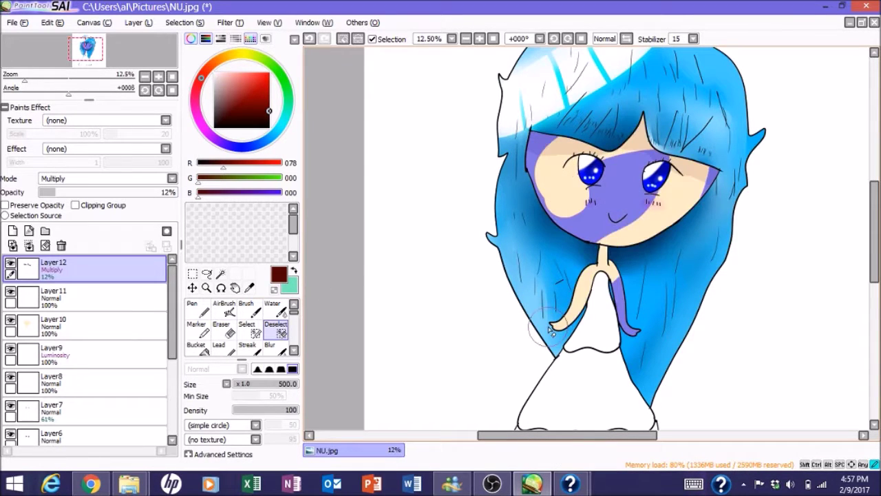
# - Add a new layer, select all three dress tiers with the Magic Wand and fill them with green (1, 255, 167)
pyautogui.scroll(-4, 795, 196)
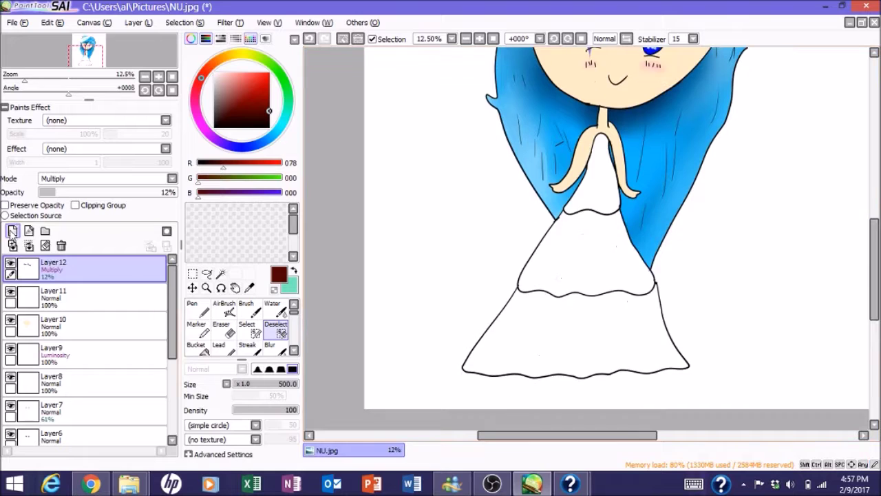
pyautogui.click(12, 230)
pyautogui.click(220, 273)
pyautogui.click(524, 282)
pyautogui.press('x')
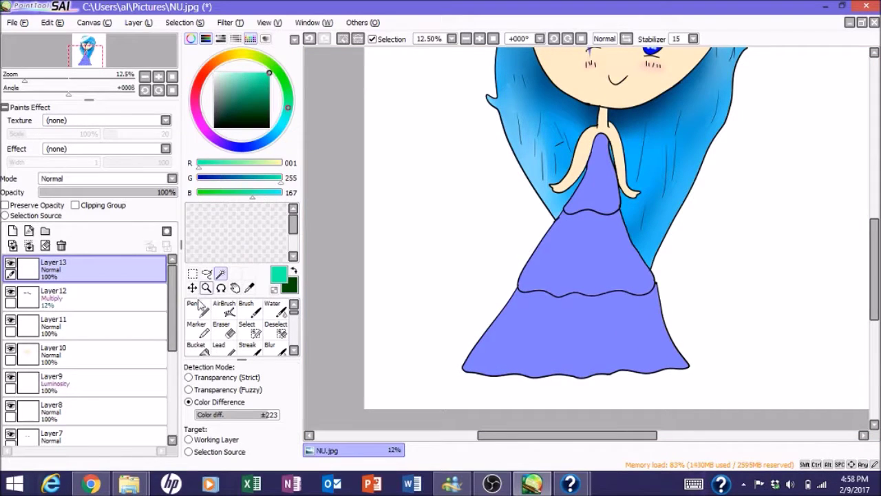
pyautogui.press('n')
pyautogui.moveTo(482, 364); pyautogui.dragTo(606, 207)
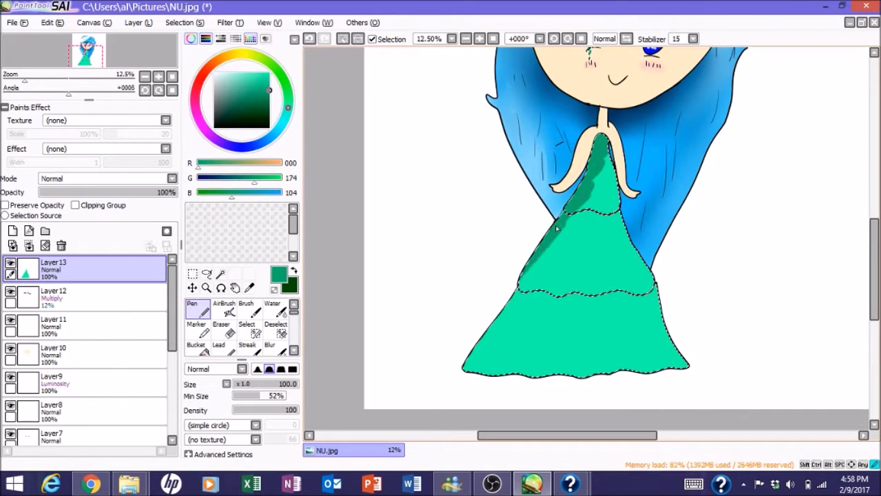
# - Shade the left edge of the dress in darker green (0, 174, 104) and blend it with Blur at size 500
pyautogui.moveTo(501, 301); pyautogui.dragTo(475, 365)
pyautogui.press('b')
pyautogui.moveTo(537, 248)
pyautogui.mouseDown()
pyautogui.moveTo(470, 372)
pyautogui.moveTo(557, 249)
pyautogui.mouseUp()
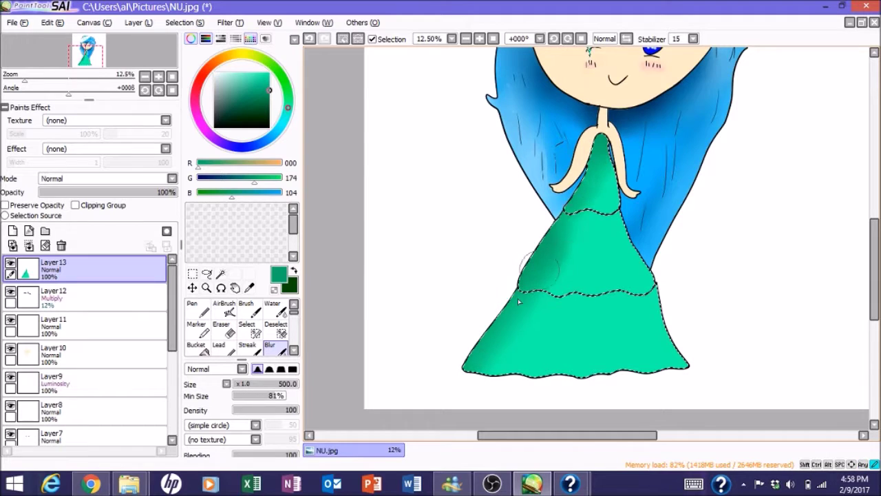
# - Try a pale mint (142, 255, 216) highlight along the right edge of the dress
pyautogui.click(238, 72)
pyautogui.click(197, 308)
pyautogui.moveTo(606, 137); pyautogui.dragTo(643, 278)
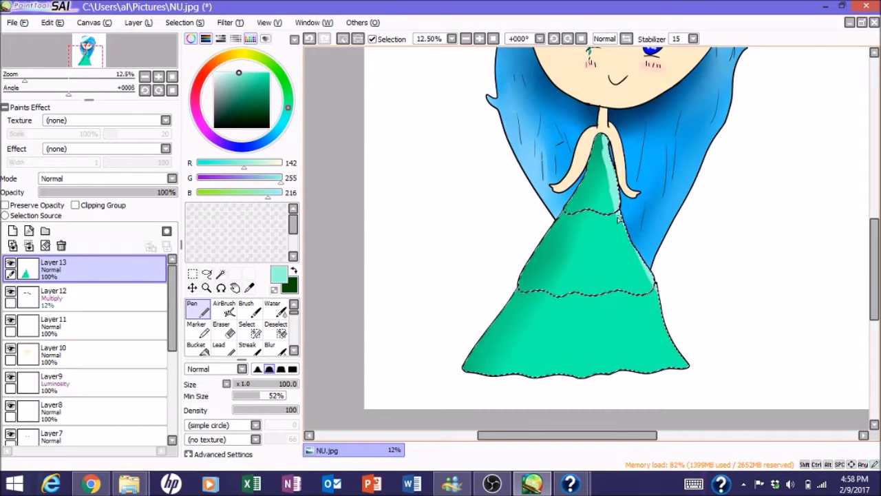
pyautogui.press('b')
# - Shade the dress's right edge in dark green (0, 144, 81) and blend pale mint (187, 255, 231) into its top and hem
pyautogui.keyDown('alt'); pyautogui.click(632, 287); pyautogui.keyUp('alt')
pyautogui.press('n')
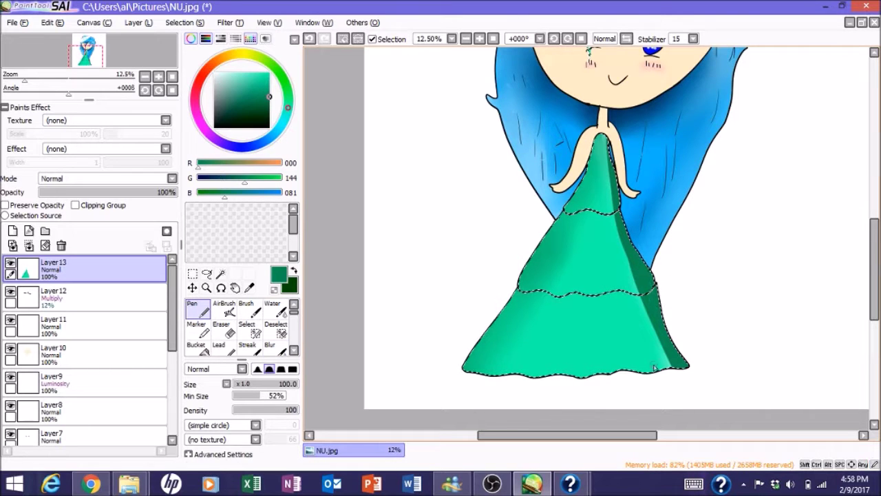
pyautogui.hotkey('ctrl', 'z')
pyautogui.keyDown('alt'); pyautogui.click(590, 146); pyautogui.keyUp('alt')
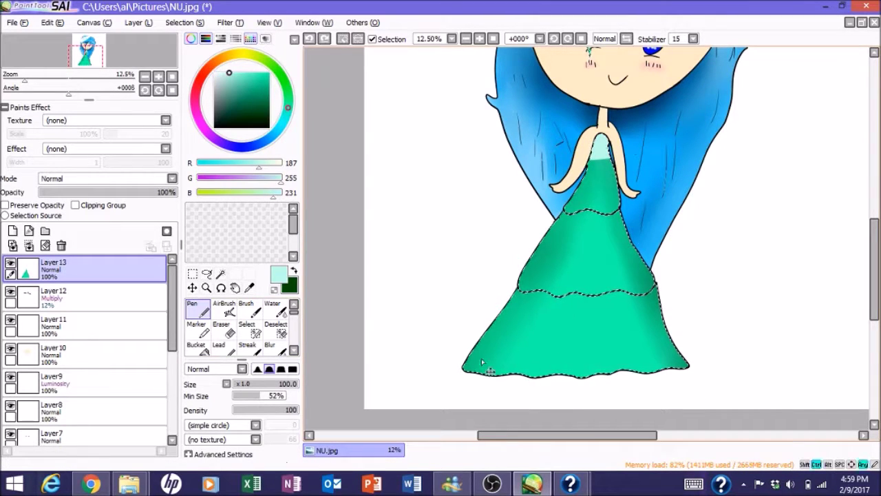
pyautogui.press('b')
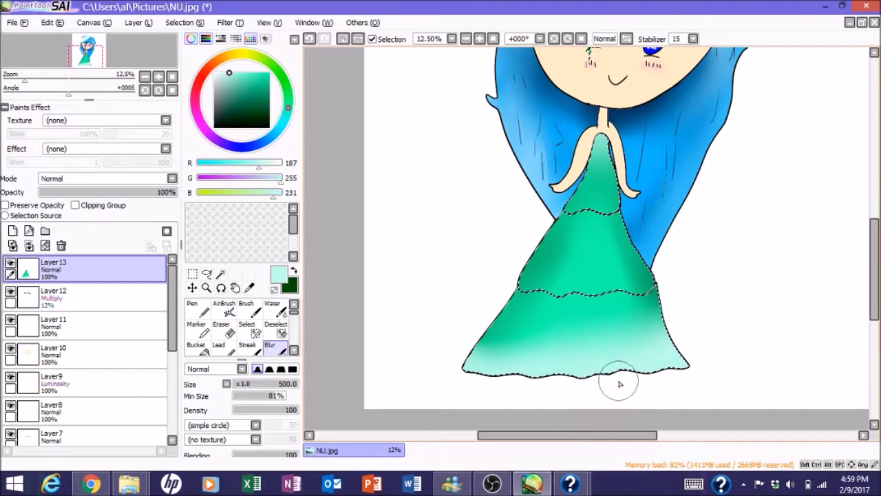
# - Paint darker green (29, 192, 135) fold strokes across the middle and lower dress tiers and blur them
pyautogui.press('n')
pyautogui.keyDown('alt'); pyautogui.click(537, 350); pyautogui.keyUp('alt')
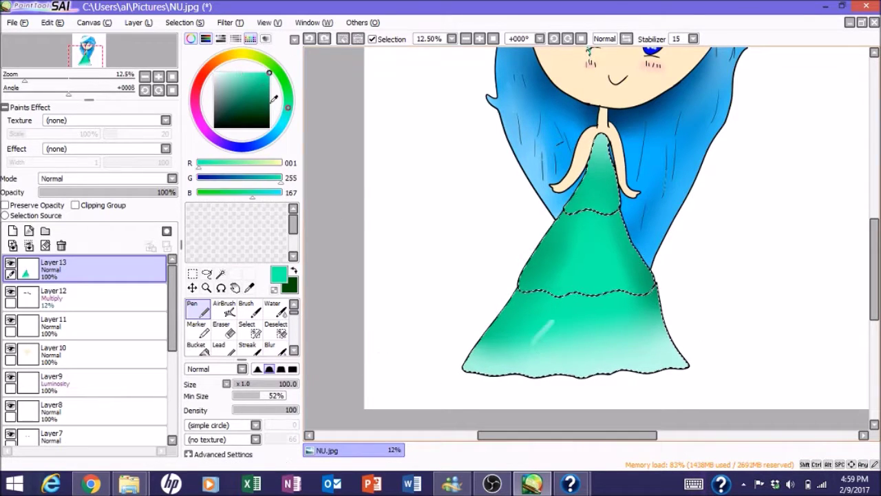
pyautogui.keyDown('alt'); pyautogui.click(537, 346); pyautogui.keyUp('alt')
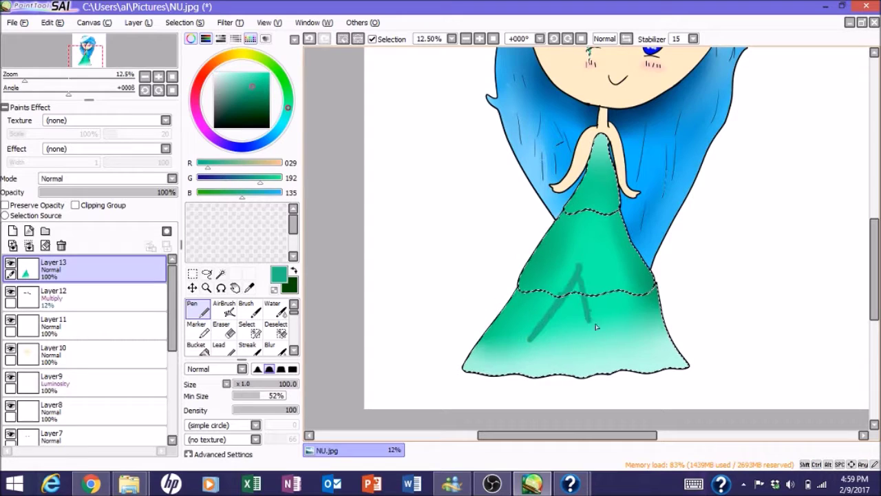
pyautogui.press('b')
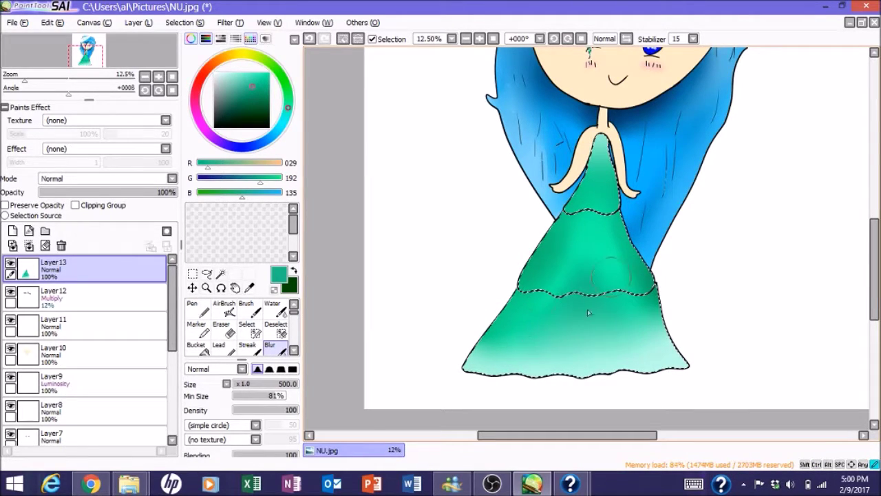
# - Brighten the center of the middle and lower dress tiers with green (1, 255, 167) and blend it
pyautogui.keyDown('alt'); pyautogui.click(544, 310); pyautogui.keyUp('alt')
pyautogui.press('n')
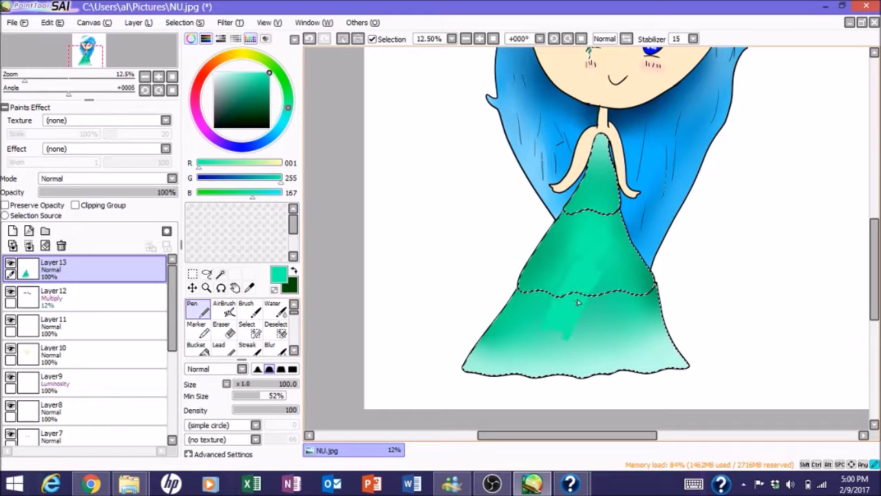
pyautogui.press('b')
# - Repaint the lower tier and the middle tier's lower edge with broad strokes and blend the shading with Blur
pyautogui.press('n')
pyautogui.moveTo(482, 334); pyautogui.dragTo(654, 341)
pyautogui.keyDown('alt'); pyautogui.click(578, 276); pyautogui.keyUp('alt')
pyautogui.moveTo(524, 289)
pyautogui.mouseDown()
pyautogui.moveTo(647, 296)
pyautogui.moveTo(565, 206)
pyautogui.moveTo(654, 344)
pyautogui.moveTo(522, 276)
pyautogui.moveTo(661, 323)
pyautogui.moveTo(619, 289)
pyautogui.mouseUp()
pyautogui.press('b')
pyautogui.moveTo(482, 317)
pyautogui.mouseDown()
pyautogui.moveTo(679, 305)
pyautogui.moveTo(562, 271)
pyautogui.mouseUp()
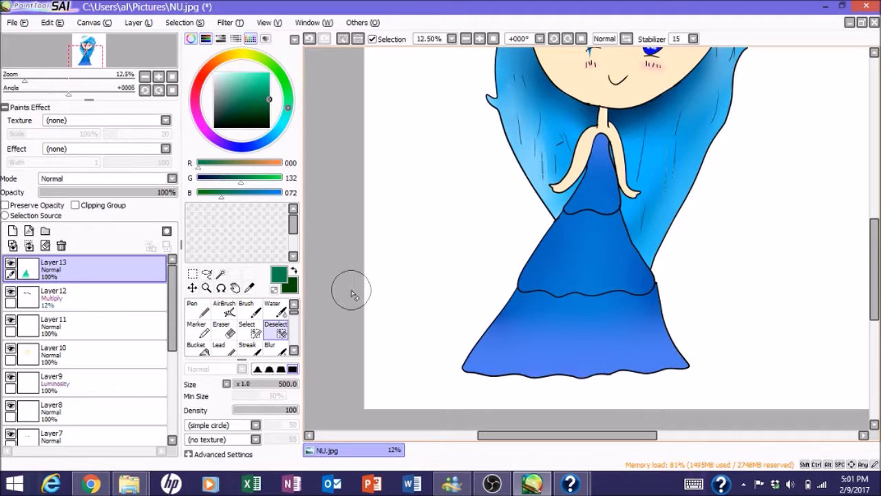
# - Clear the dress selection with the Deselect brush at size 500
pyautogui.hotkey('ctrl', 'y')
pyautogui.hotkey('ctrl', 'y')
pyautogui.hotkey('ctrl', 'y')
pyautogui.hotkey('ctrl', 'y')
pyautogui.hotkey('ctrl', 'y')
pyautogui.hotkey('ctrl', 'y')
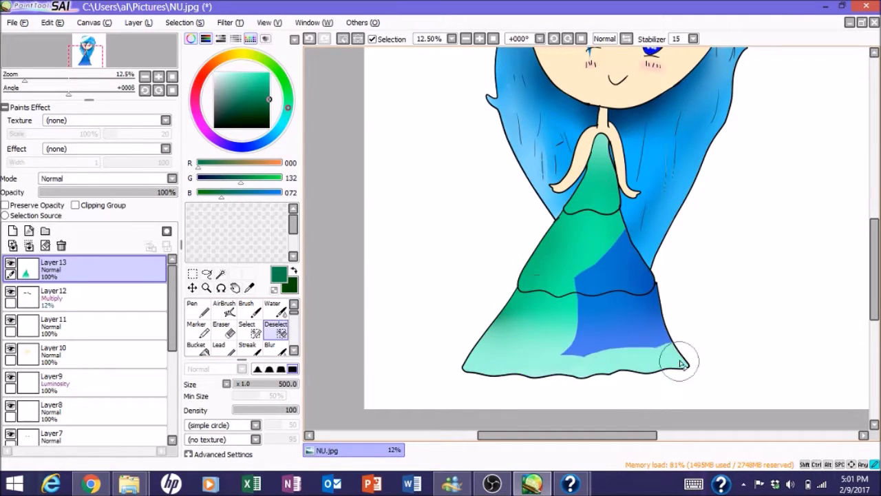
# - Move the Layer2 line art to the top of the layer stack and choose the Ink Pen at size 20
pyautogui.scroll(1, 586, 354)
pyautogui.scroll(5, 585, 275)
pyautogui.scroll(-5, 82, 345)
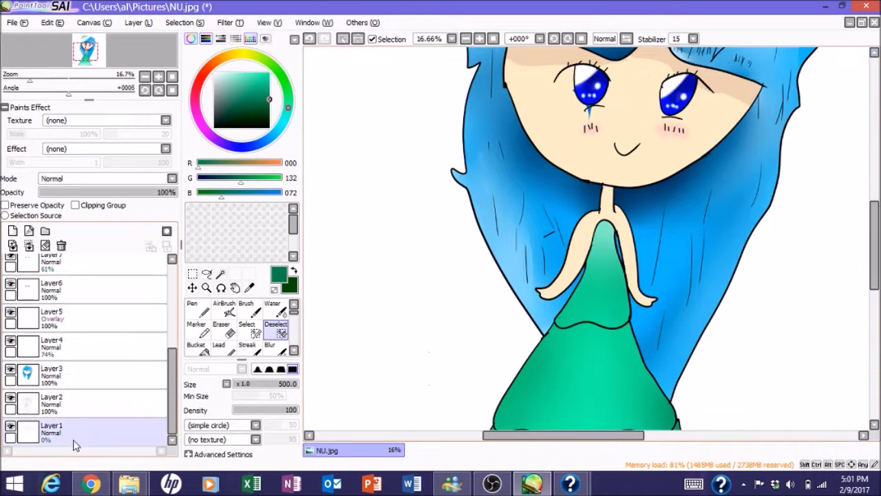
pyautogui.click(82, 403)
pyautogui.scroll(-1, 211, 354)
pyautogui.click(202, 350)
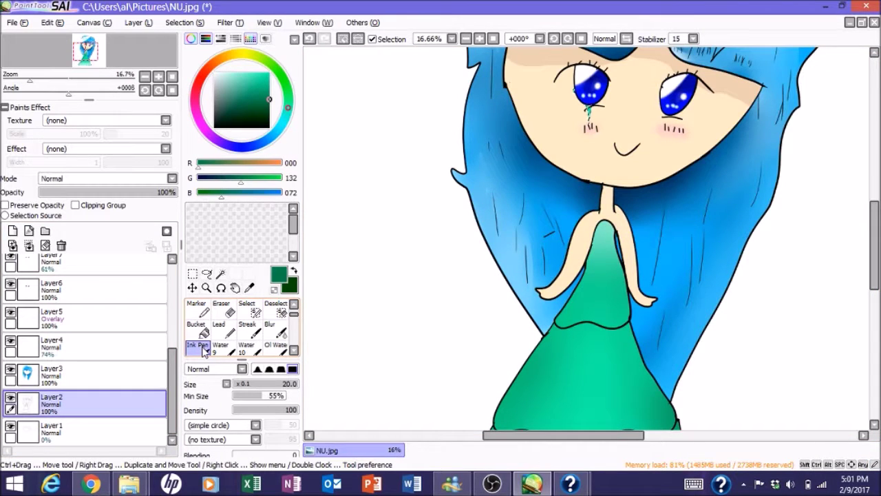
pyautogui.scroll(4, 470, 186)
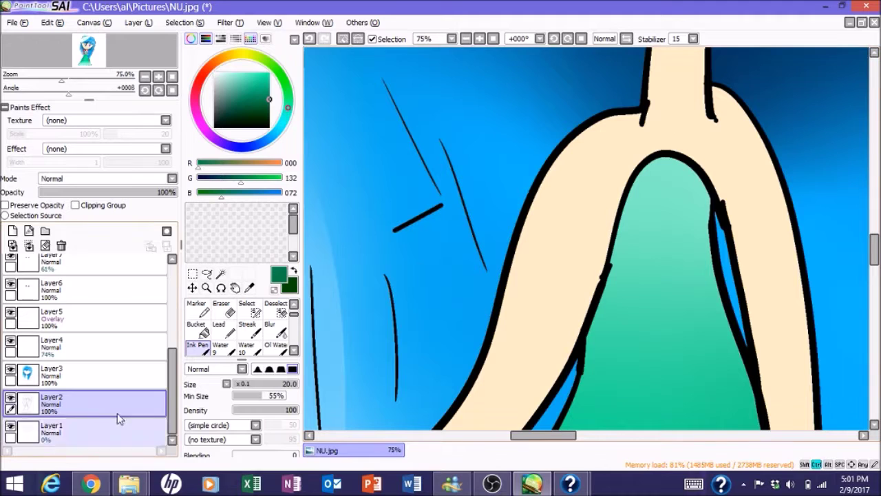
pyautogui.scroll(5, 137, 310)
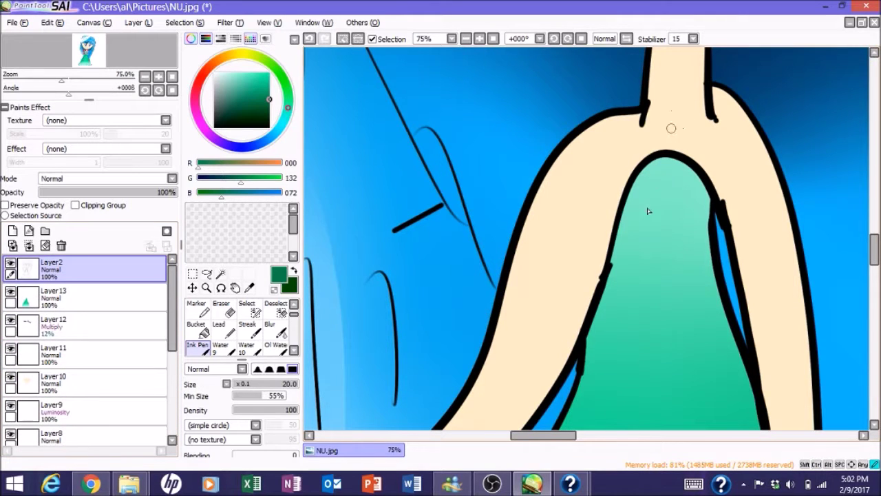
# - Clear the leftover selection and cover the stray green marks around the left eye with the skin tone (255, 236, 196)
pyautogui.scroll(1, 619, 374)
pyautogui.scroll(-6, 647, 224)
pyautogui.scroll(3, 647, 223)
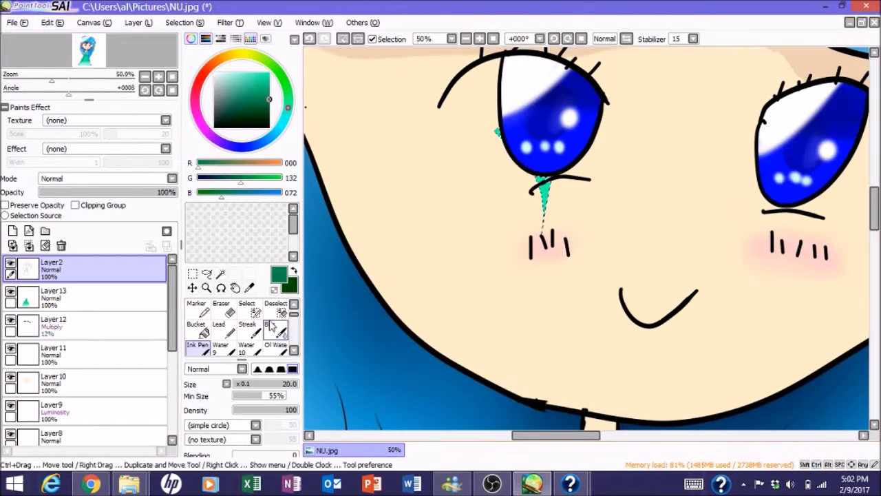
pyautogui.keyDown('alt'); pyautogui.click(430, 205); pyautogui.keyUp('alt')
pyautogui.hotkey('ctrl', 'd')
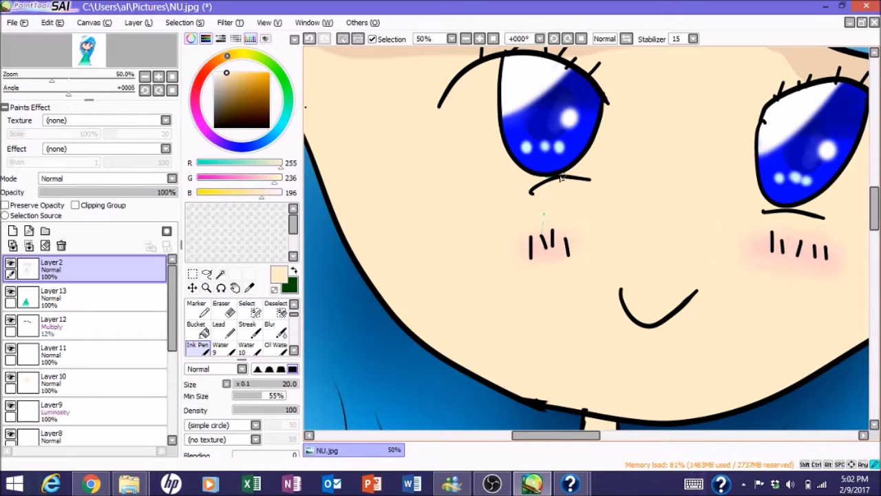
pyautogui.scroll(1, 478, 199)
pyautogui.scroll(-6, 478, 199)
pyautogui.moveTo(876, 206); pyautogui.dragTo(876, 223)
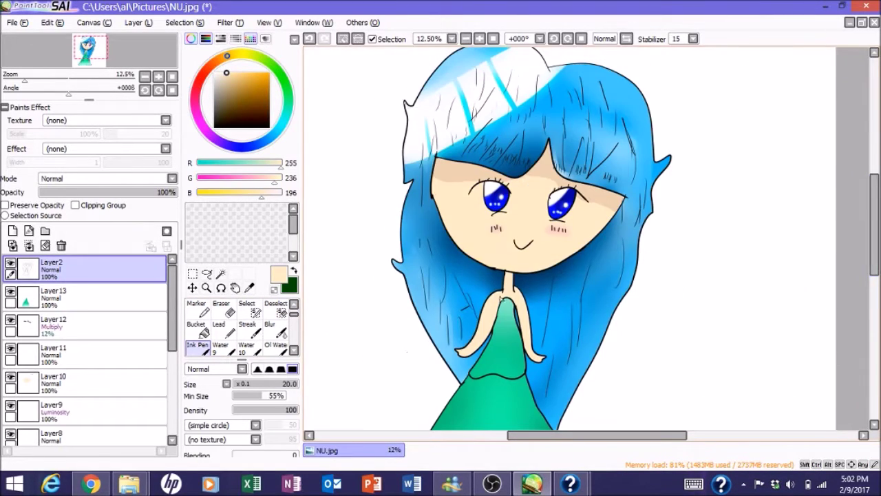
# - Move Layer2 back down the stack and make Layer13 active, with black as the drawing color
pyautogui.click(124, 297)
pyautogui.scroll(5, 495, 189)
pyautogui.moveTo(170, 333); pyautogui.dragTo(169, 289)
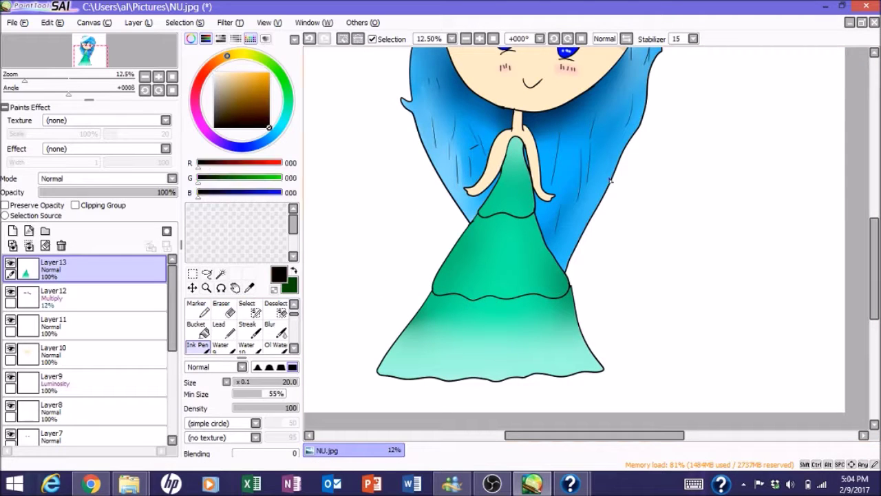
# - Touch up around the eyes with the Ink Pen at size 20, using the sampled skin tone (255, 236, 196)
pyautogui.click(197, 339)
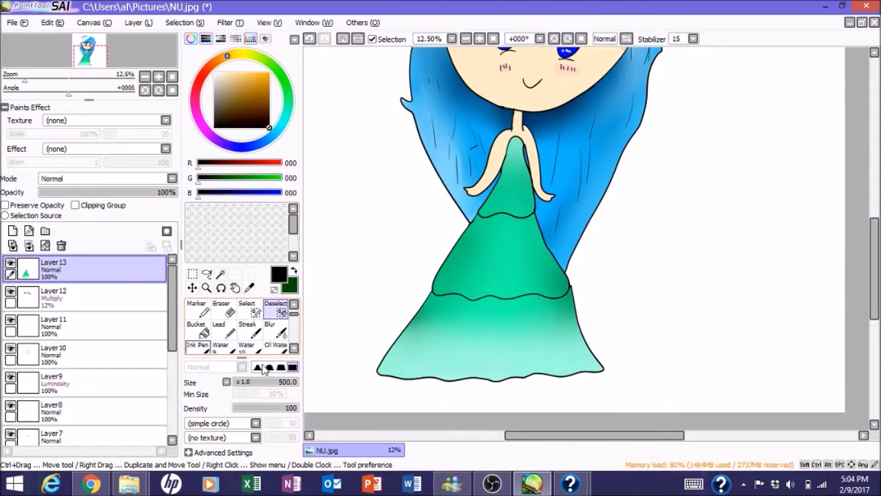
pyautogui.scroll(2, 544, 324)
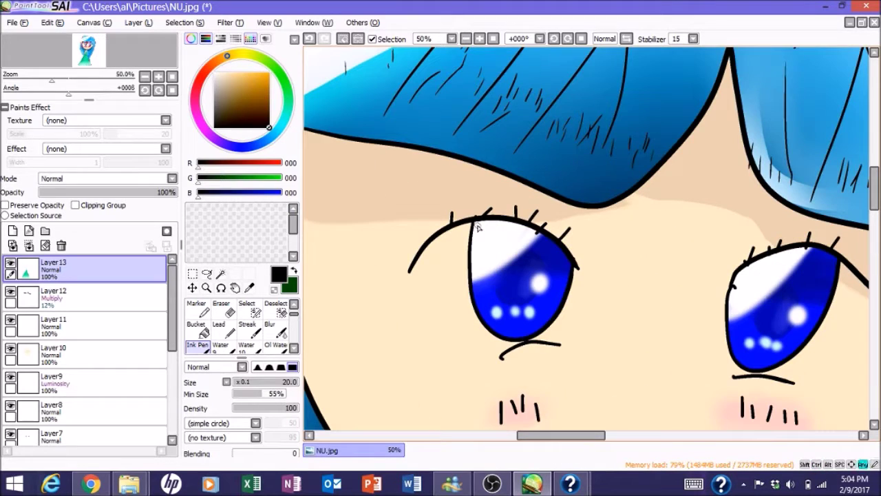
pyautogui.keyDown('alt'); pyautogui.click(478, 227); pyautogui.keyUp('alt')
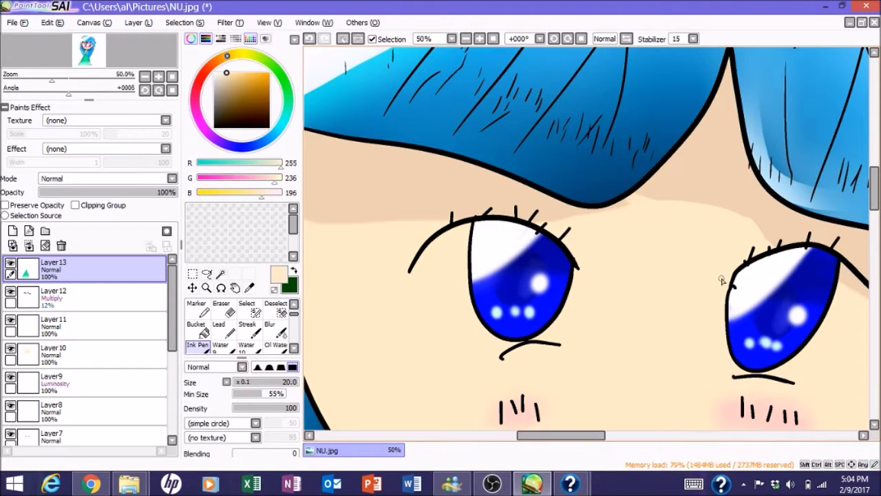
pyautogui.scroll(-3, 585, 238)
pyautogui.press('super+c')
pyautogui.press('Escape')
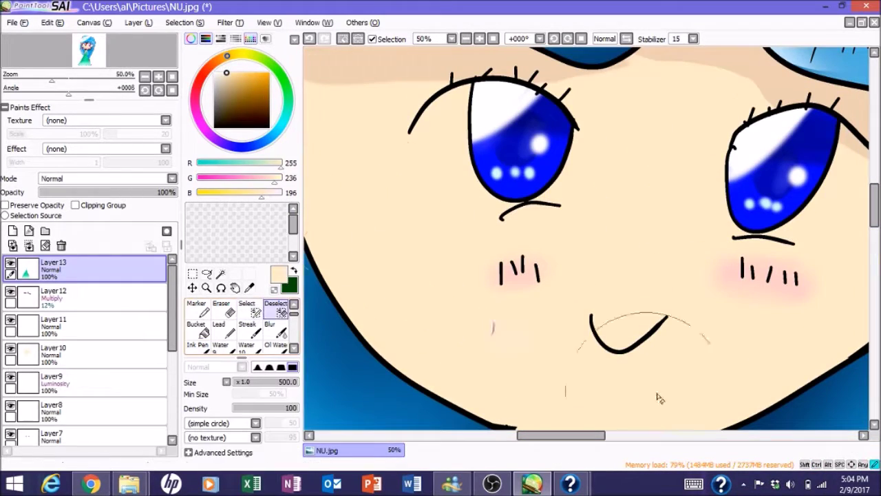
pyautogui.keyDown('alt'); pyautogui.click(509, 248); pyautogui.keyUp('alt')
# - Inspect the dress outline, hem, face and hair up close for stray marks or gaps
pyautogui.scroll(-5, 544, 220)
pyautogui.scroll(7, 663, 331)
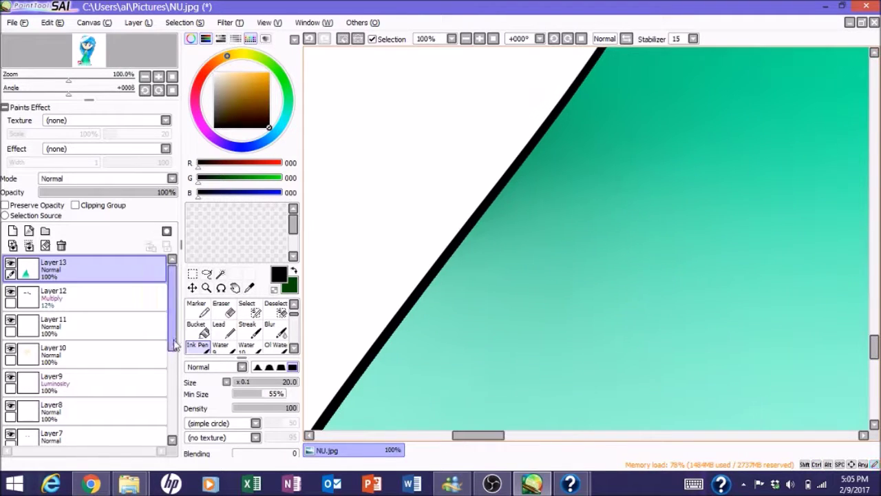
pyautogui.click(275, 308)
pyautogui.scroll(-3, 512, 364)
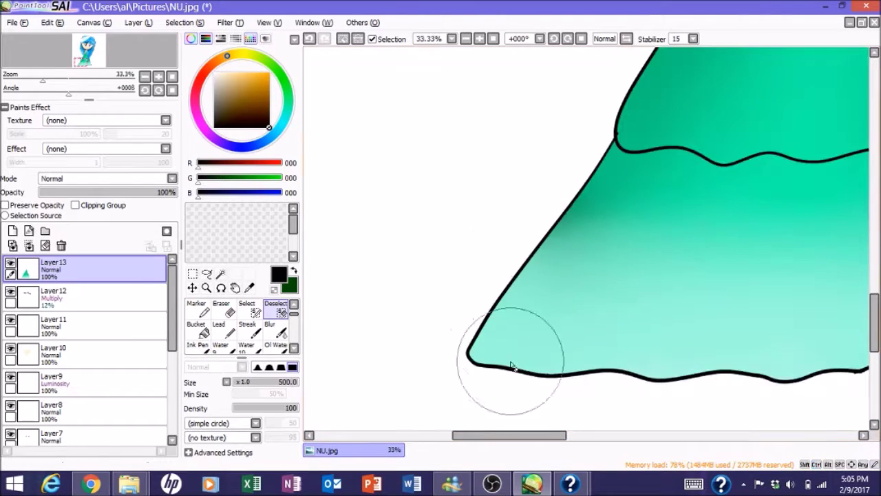
pyautogui.scroll(-2, 427, 413)
pyautogui.scroll(4, 597, 364)
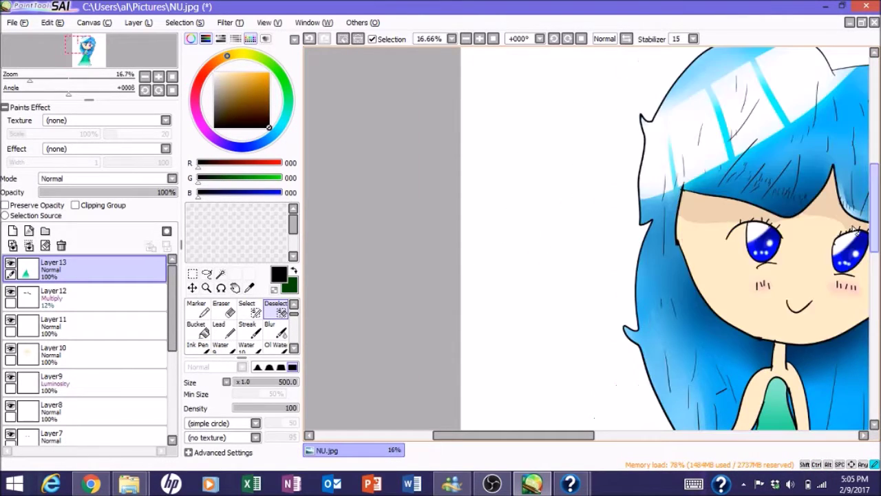
pyautogui.hscroll(4, 616, 337)
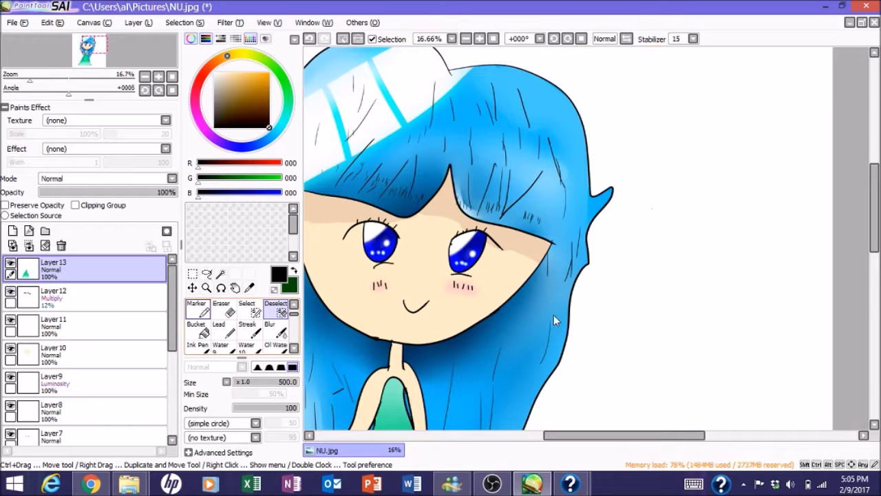
pyautogui.press('b')
pyautogui.scroll(-2, 472, 338)
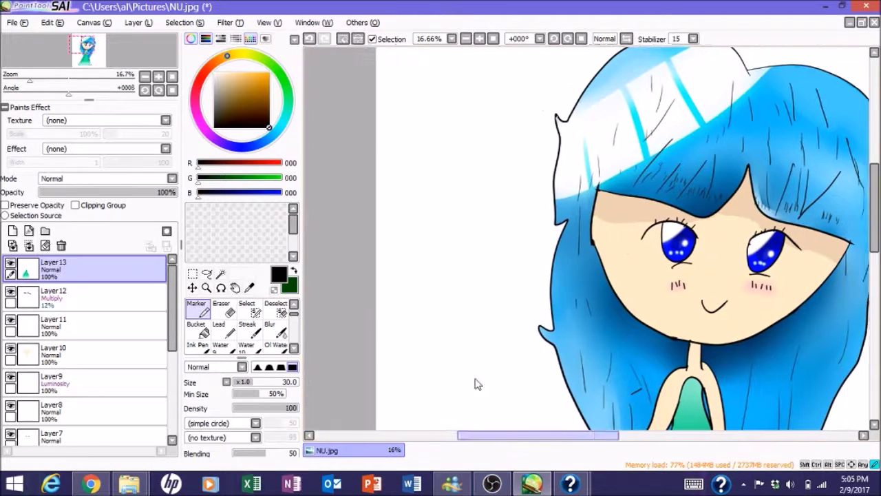